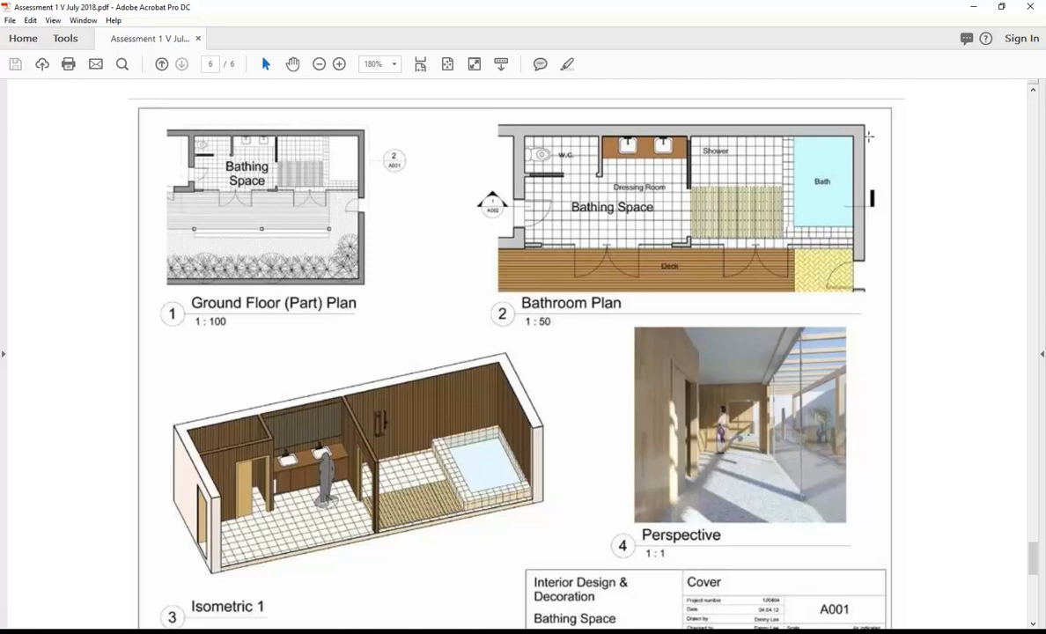
Step: Switch to Revit's ground floor plan, start a Door, and browse for families in the EDU_DC_InteriorDesign folder on the StudentResources drive
left_click(974, 7)
middle_click_drag(488, 282, 458, 291)
scroll(432, 284, "up", 2)
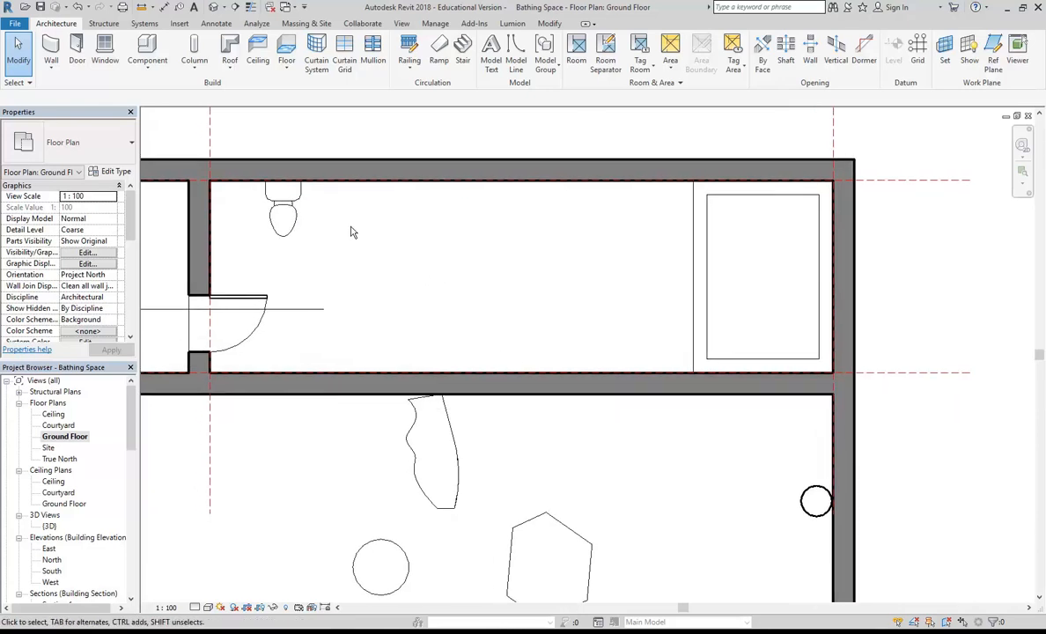
left_click(77, 55)
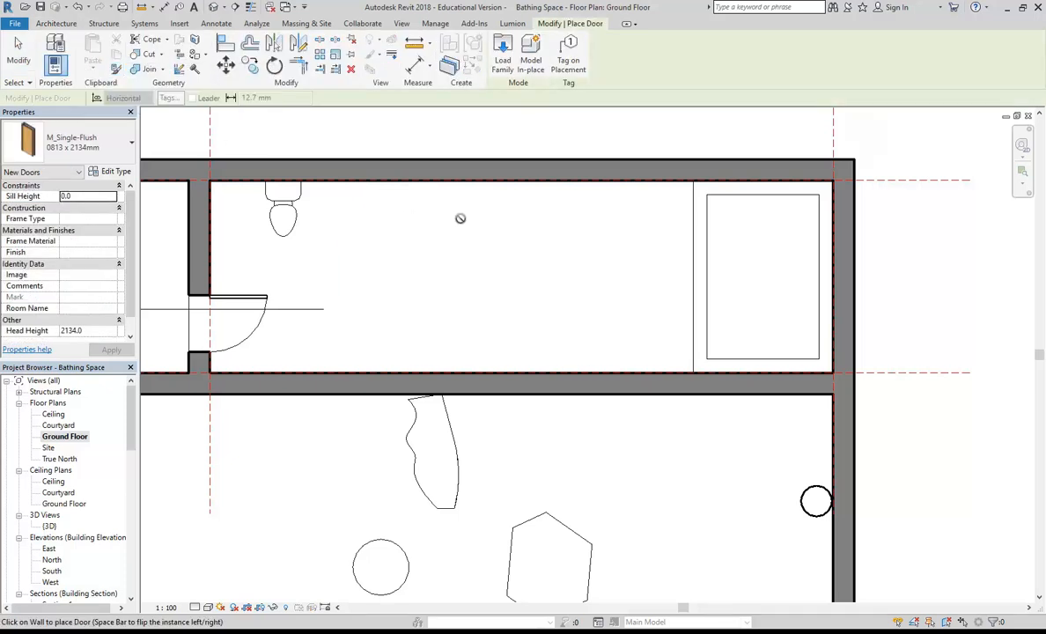
left_click(501, 55)
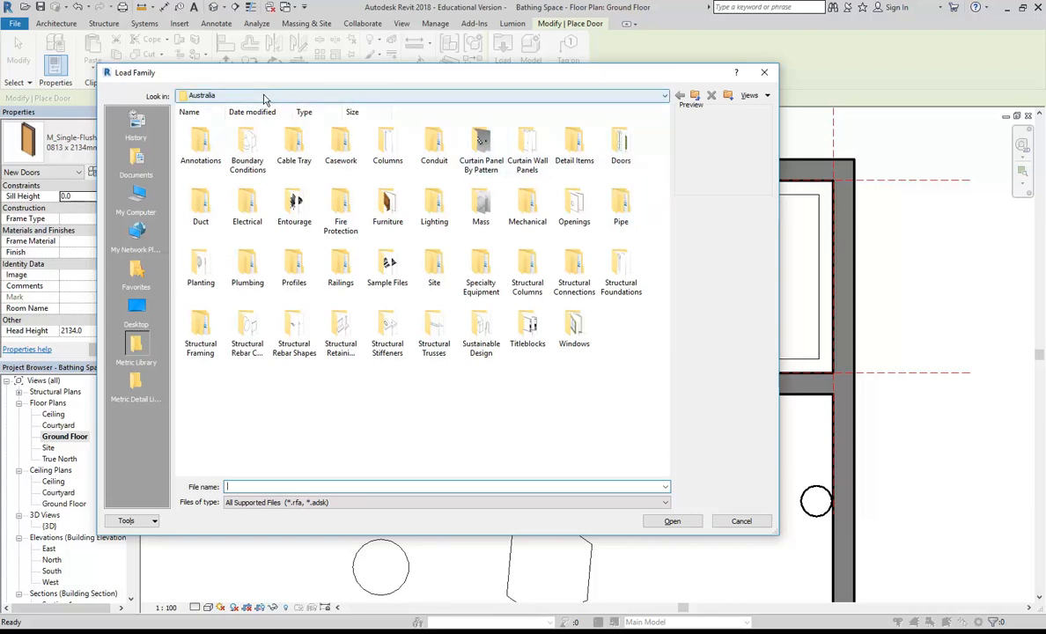
left_click(195, 95)
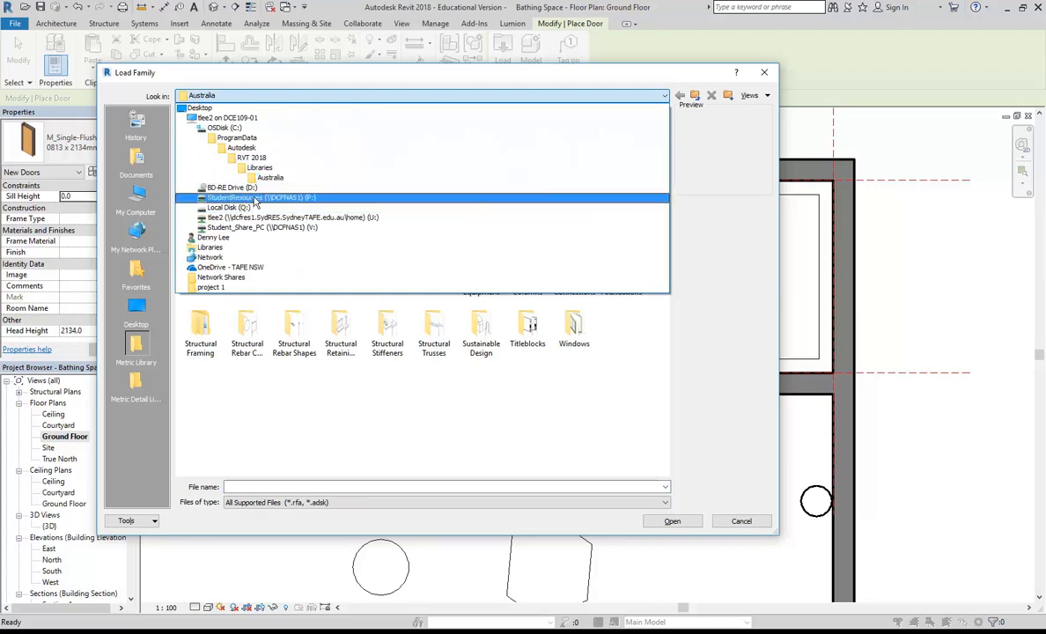
left_click(256, 198)
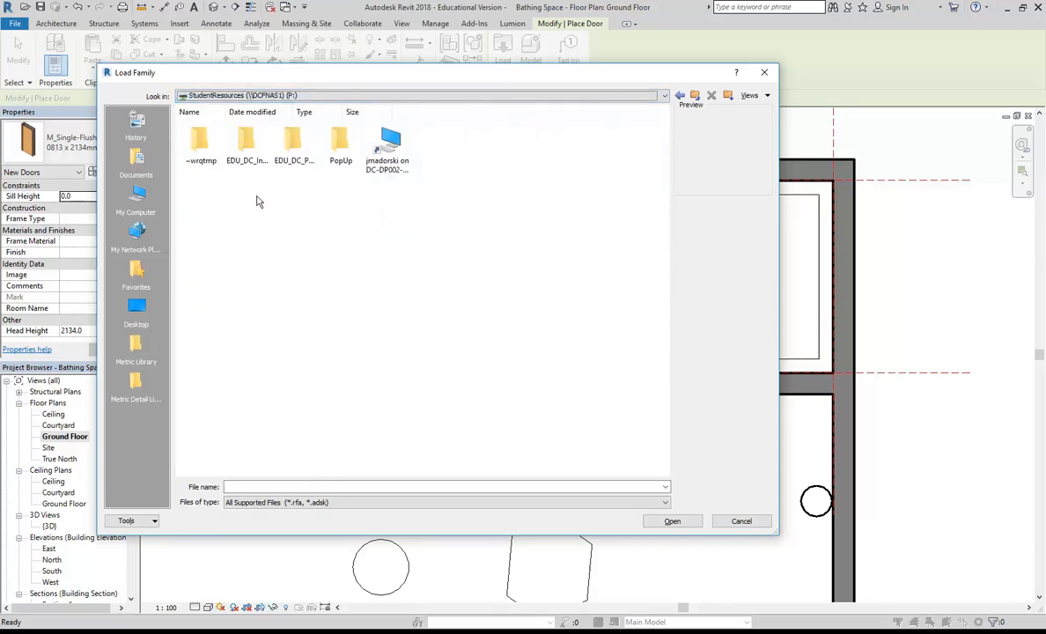
left_click(250, 159)
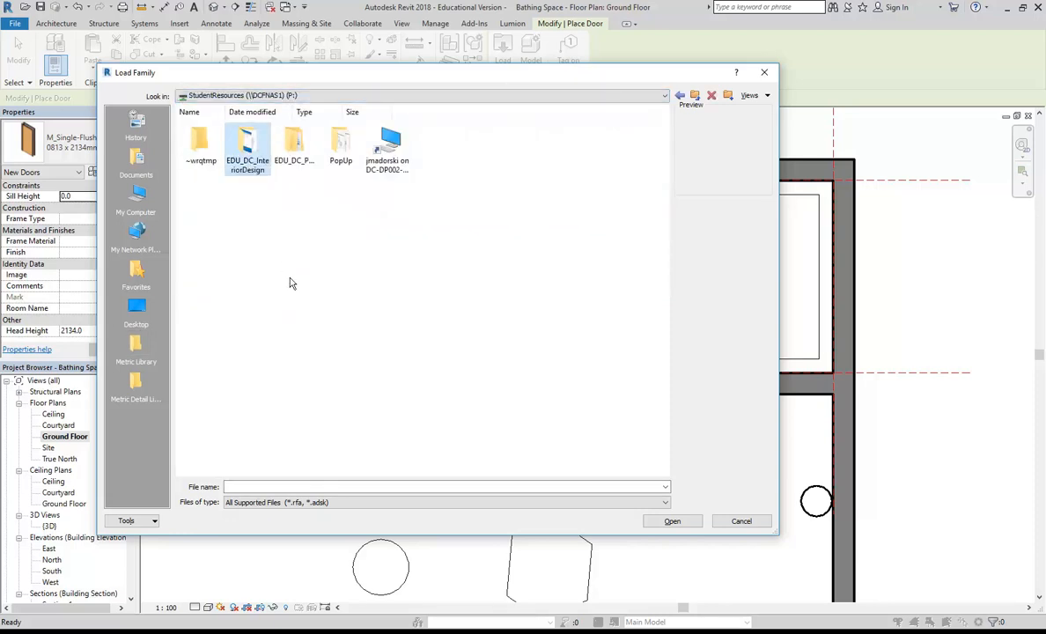
double_click(237, 145)
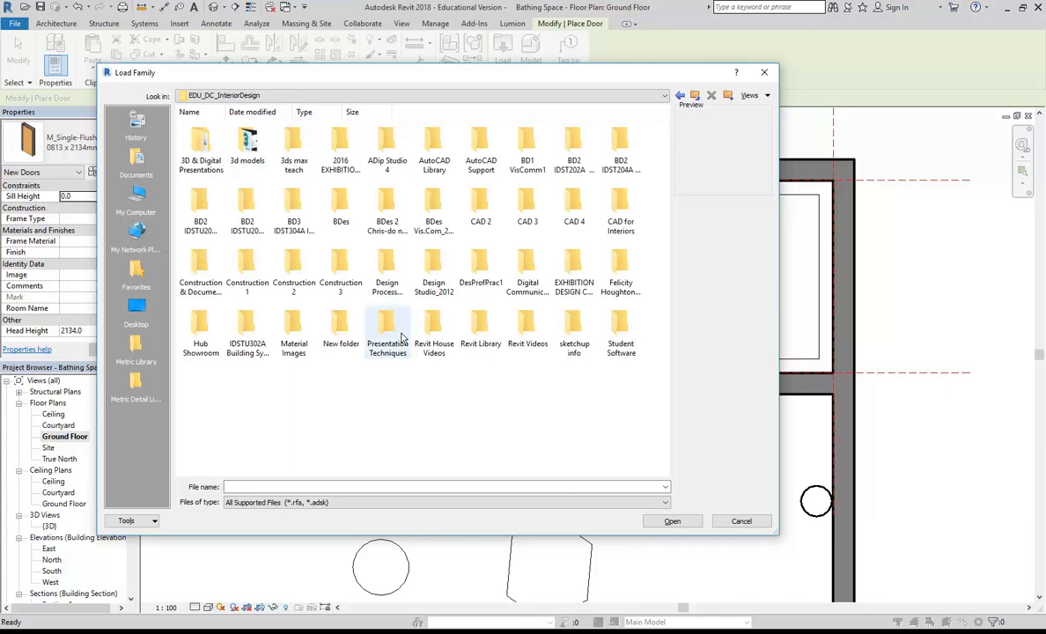
Step: Add the Revit Library folder as a shortcut among the Load Family places and open it through that shortcut
left_click(490, 330)
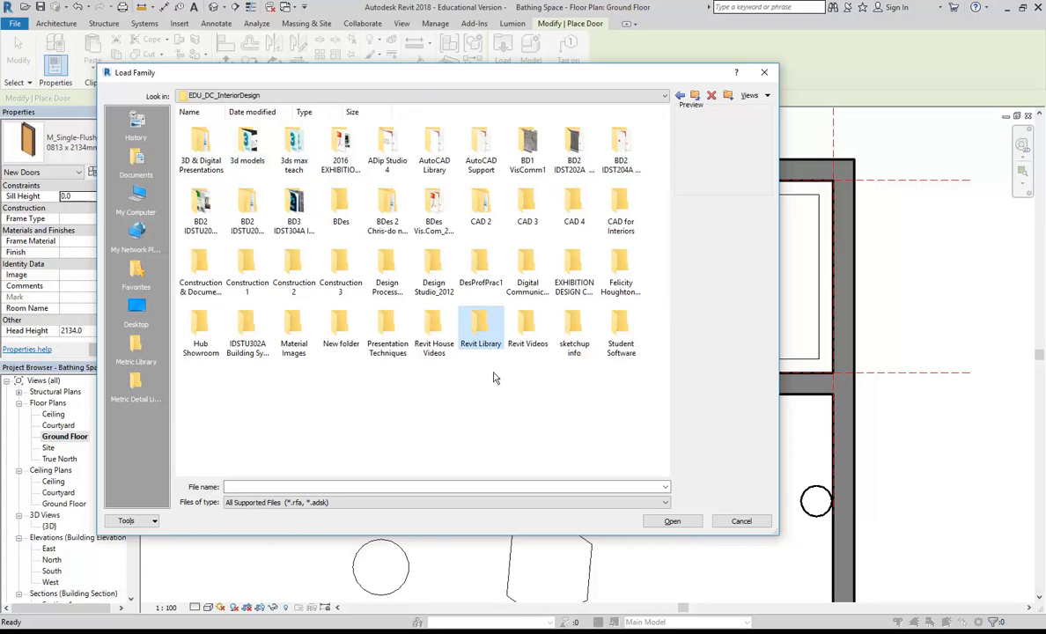
double_click(473, 331)
left_click_drag(472, 331, 139, 454)
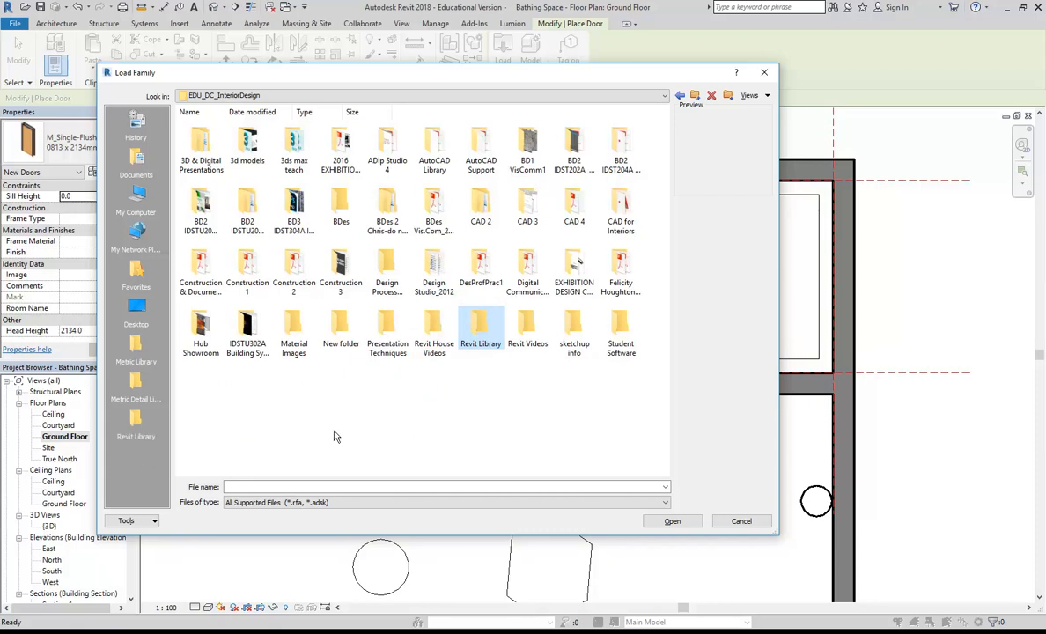
left_click(136, 423)
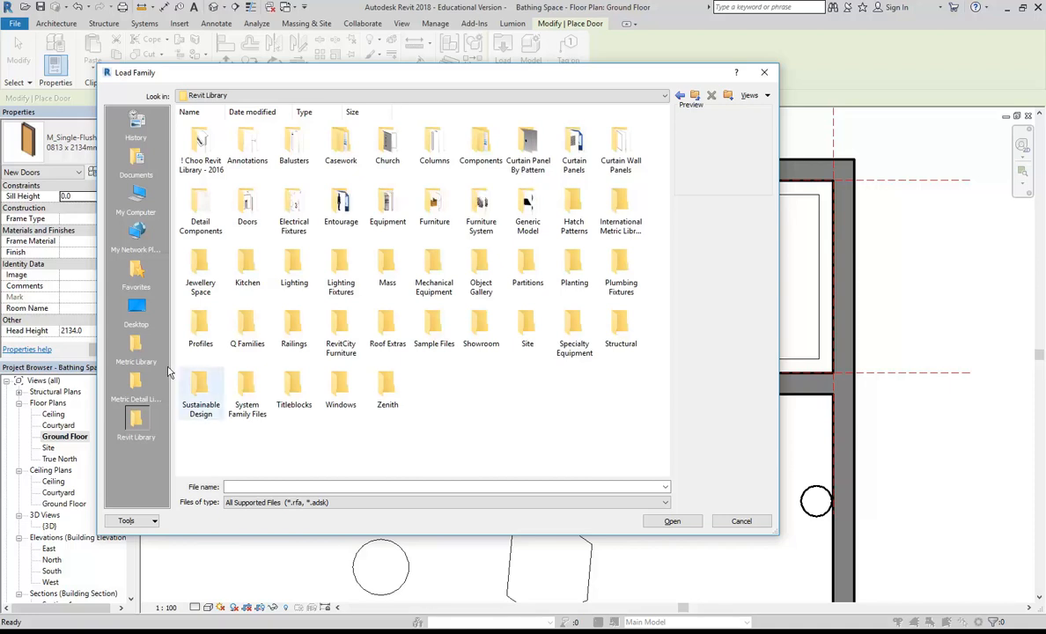
left_click(137, 345)
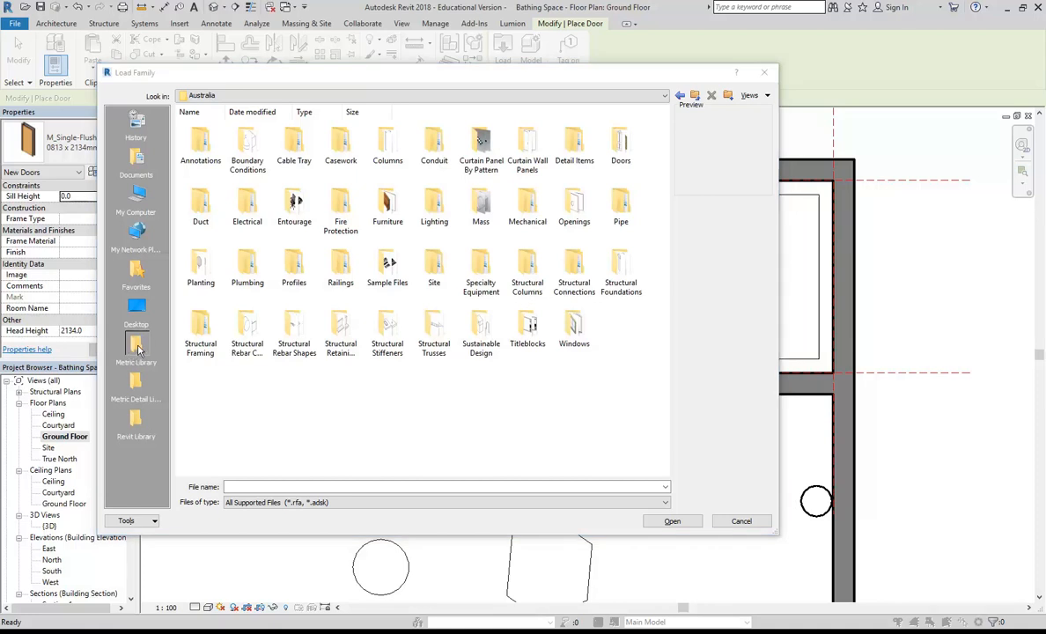
left_click(136, 421)
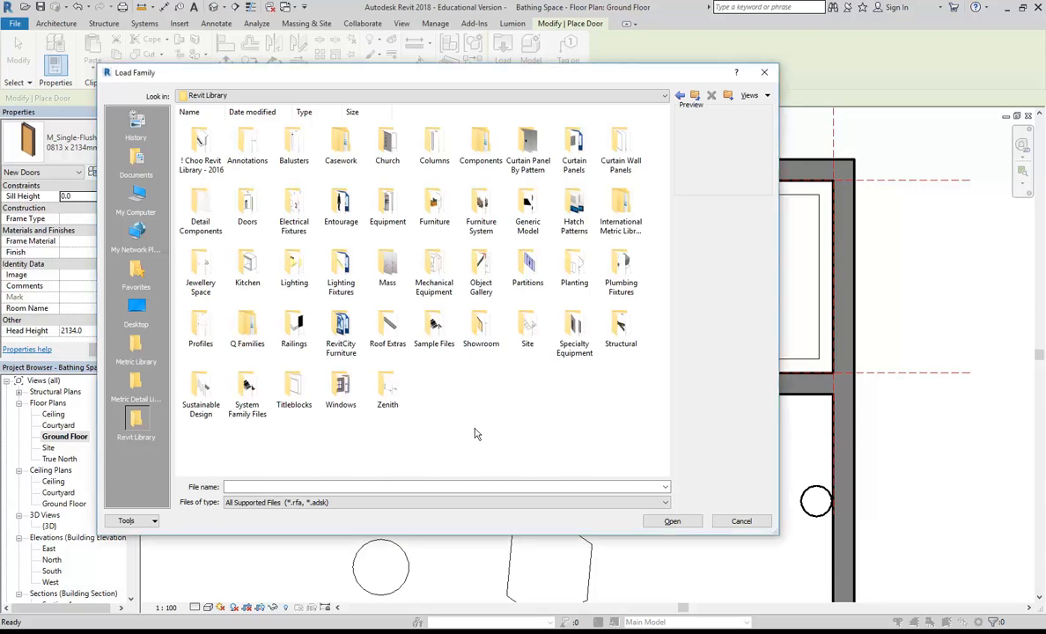
Step: Load the Sliding Door - 4 Panel (AUS) family from the library's Doors folder
double_click(248, 204)
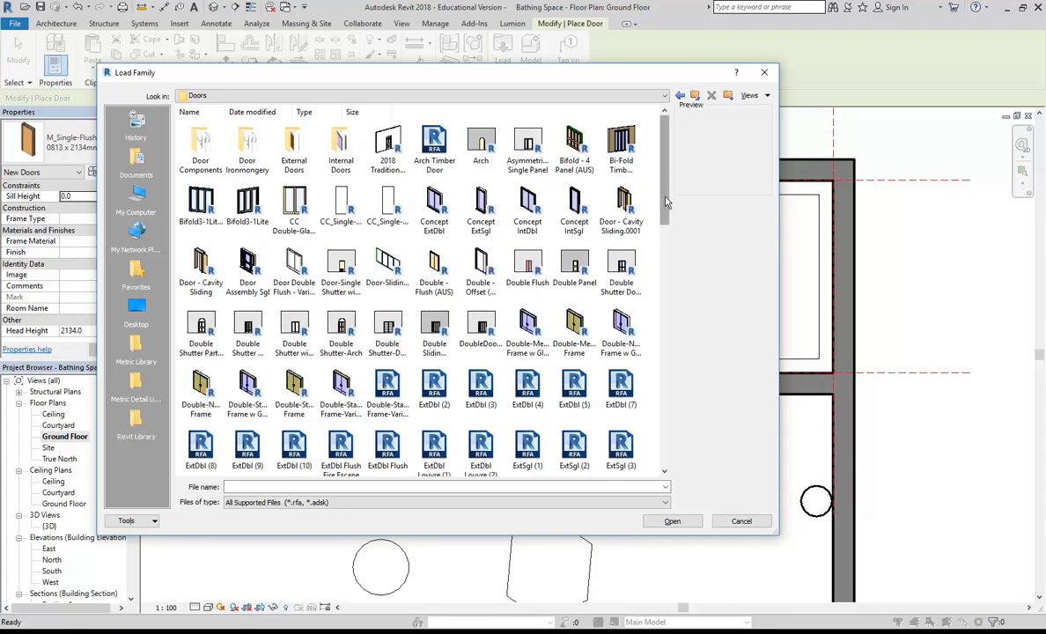
scroll(670, 233, "down", 3)
left_click_drag(670, 240, 664, 447)
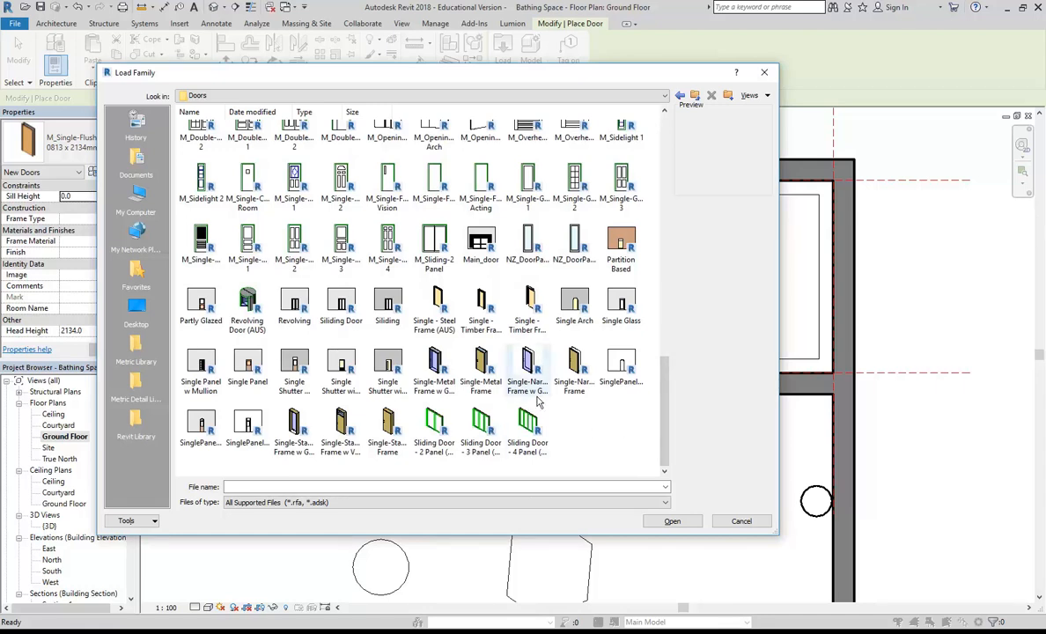
left_click(481, 239)
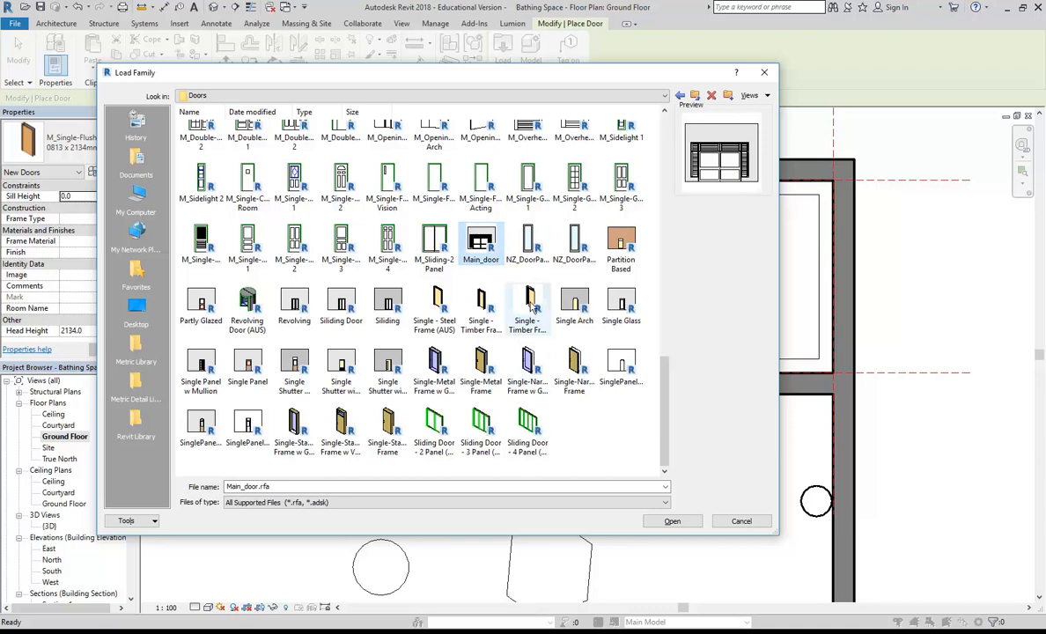
left_click(526, 428)
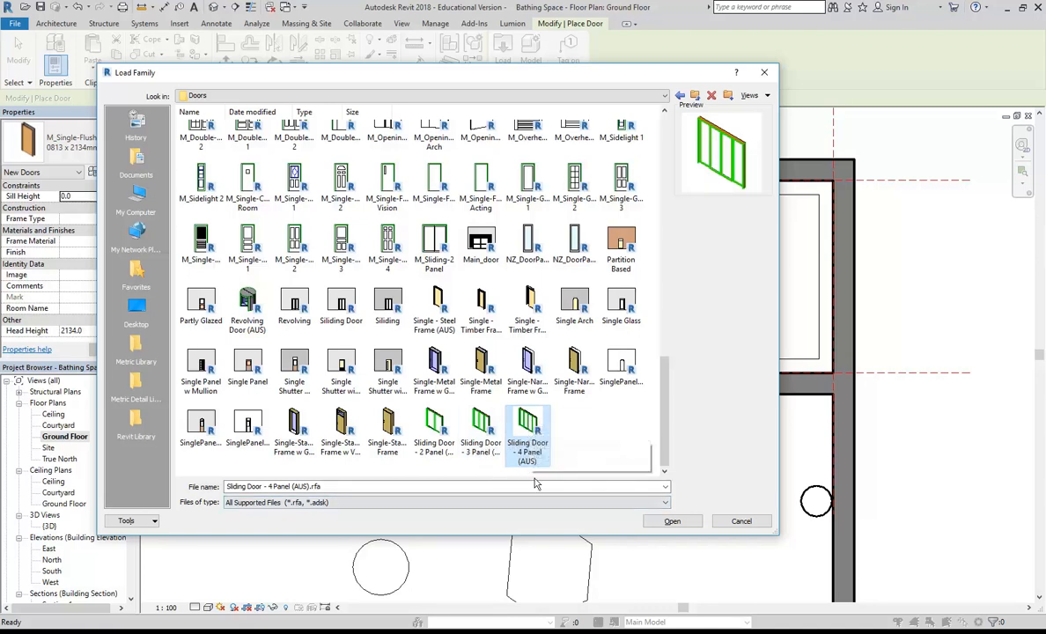
double_click(529, 427)
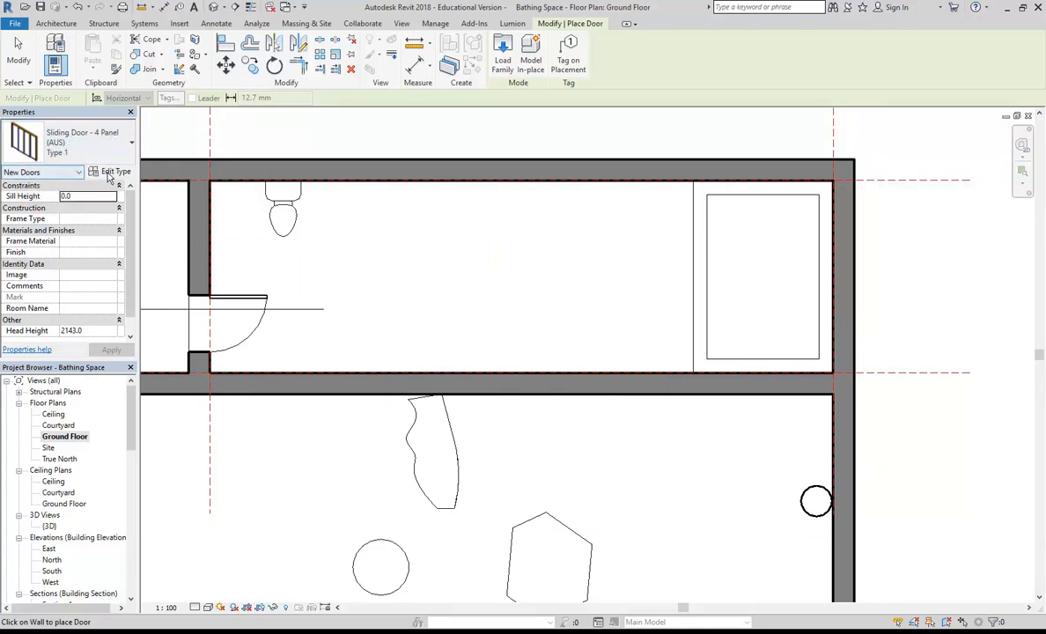
Step: Set the sliding door type to 4000 wide and 2400 high, and place it in the bathroom's courtyard-side wall about 2100 mm from the entry wall
left_click(113, 172)
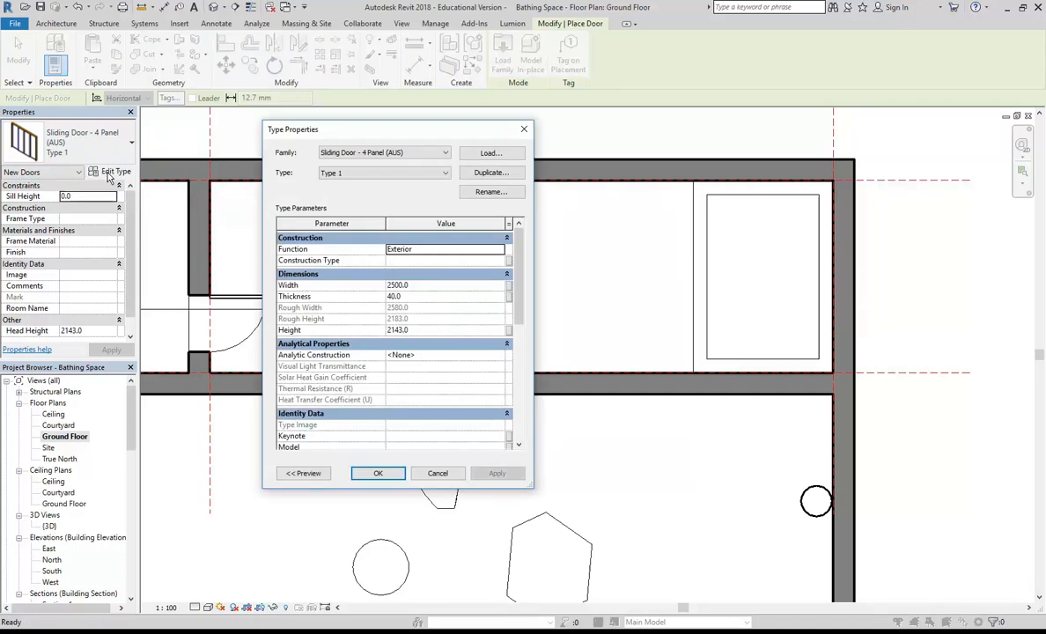
left_click(445, 286)
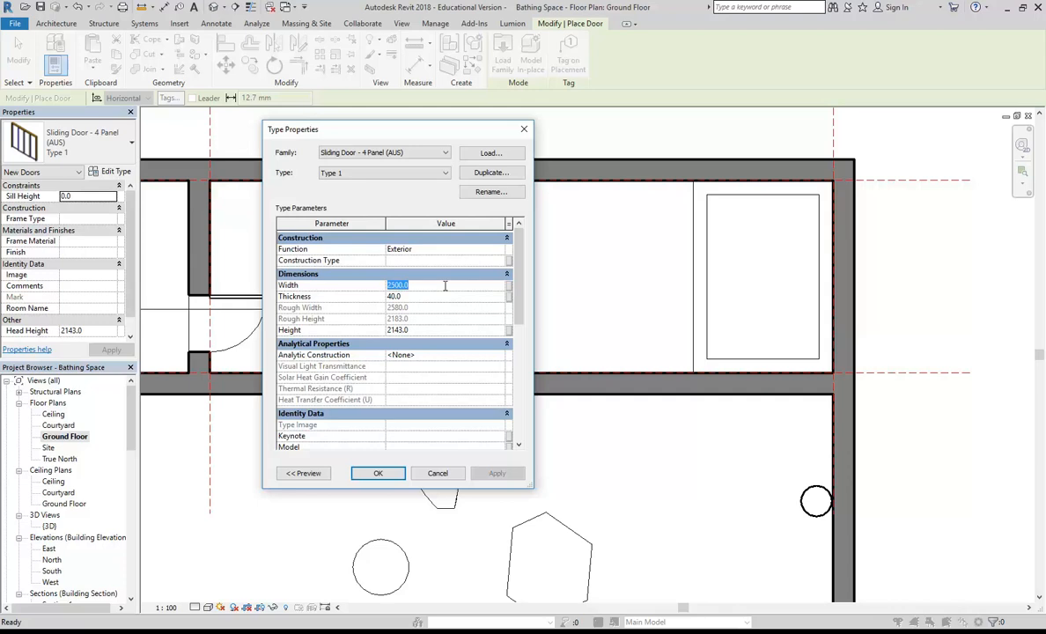
type("40")
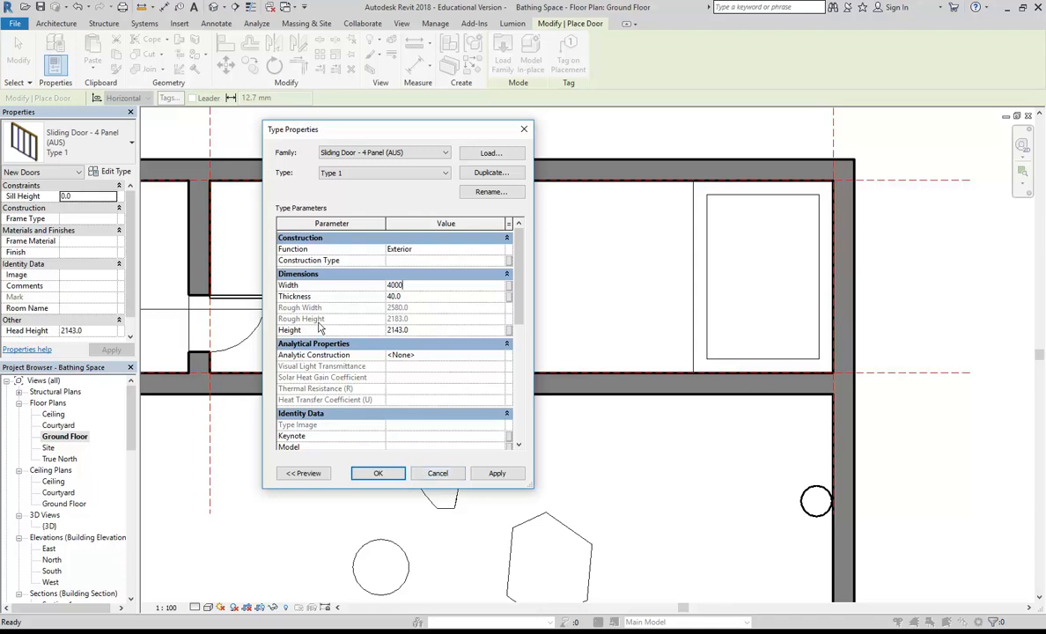
left_click(435, 331)
double_click(435, 331)
type("2")
left_click(379, 473)
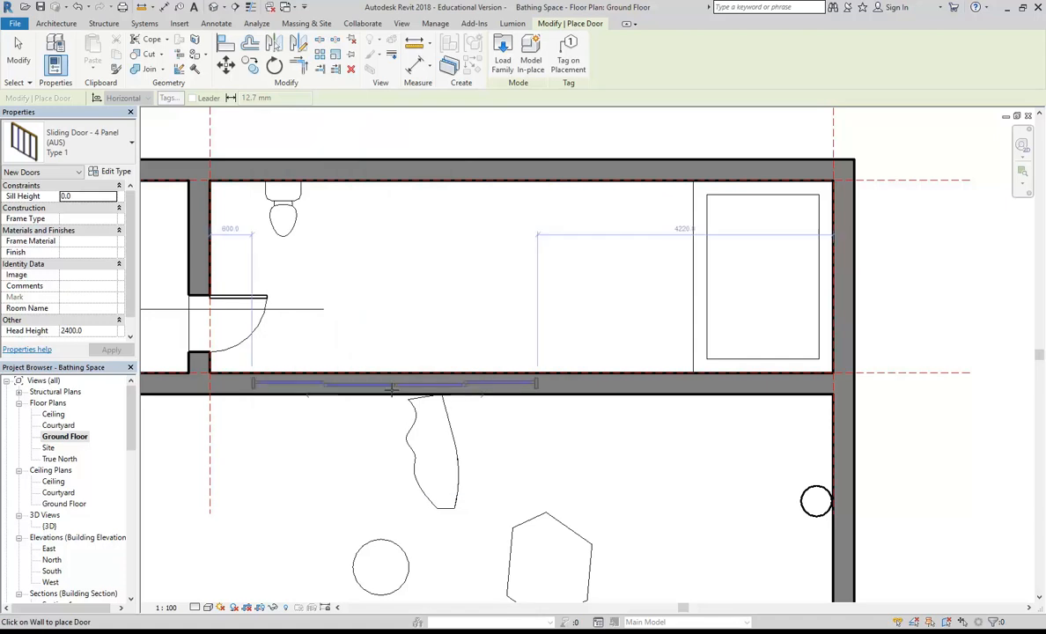
left_click(501, 396)
scroll(595, 311, "down", 2)
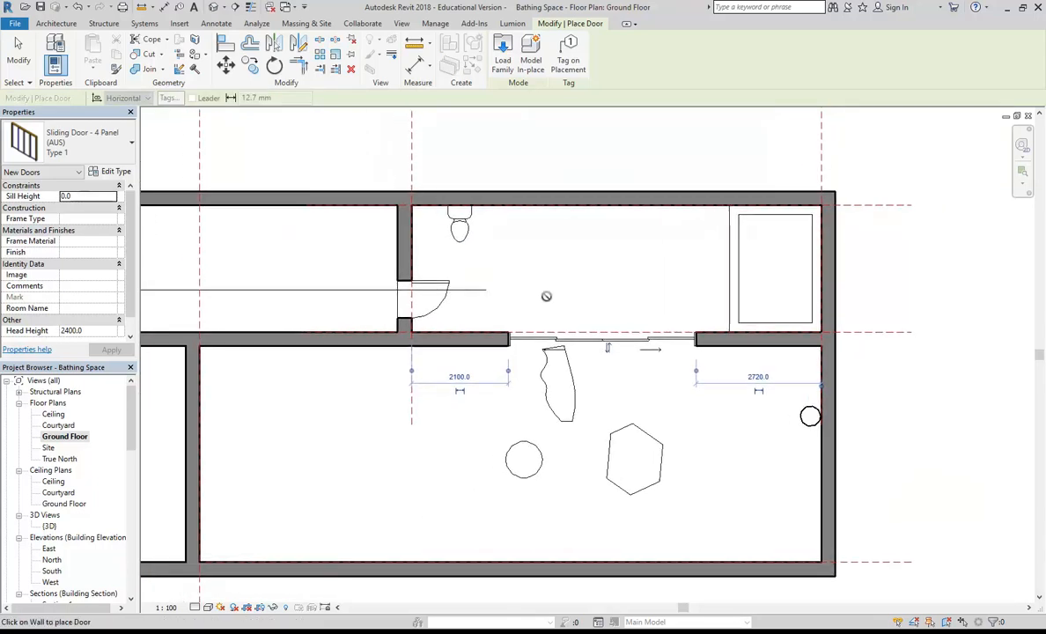
Step: Preview several double doors in the Revit Library's Doors folder and load the Double Shutter w Mullions family
scroll(557, 346, "up", 1)
scroll(350, 402, "up", 1)
middle_click_drag(351, 401, 467, 402)
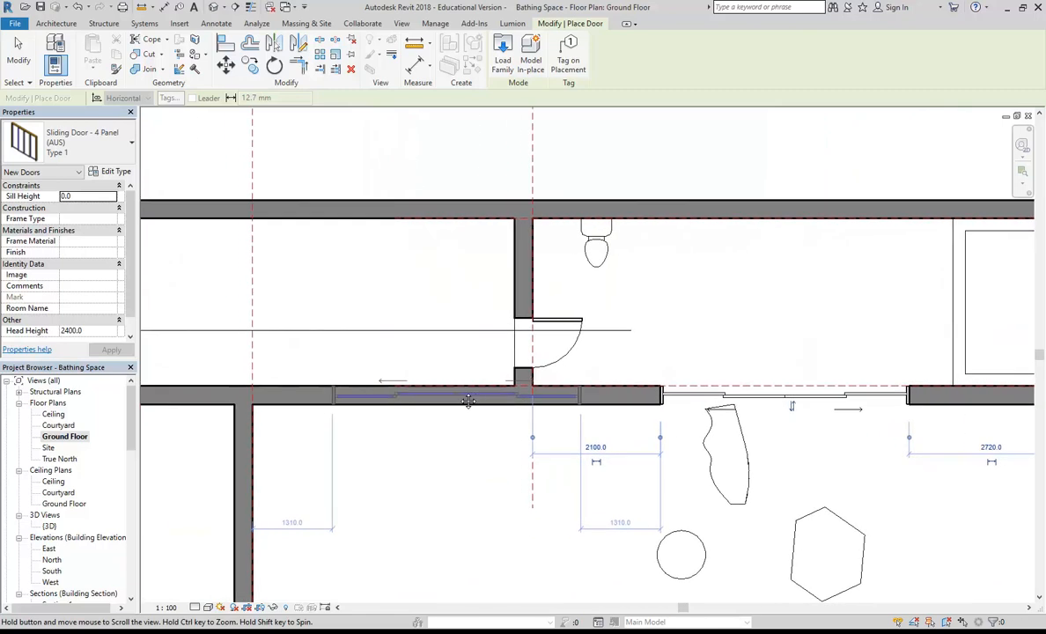
middle_click_drag(391, 442, 362, 426)
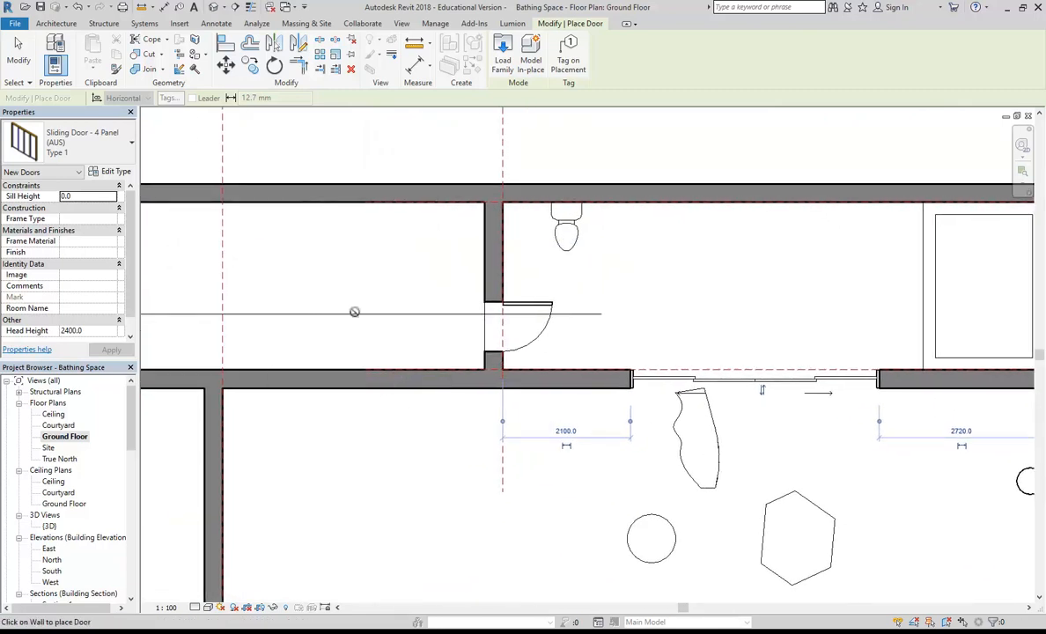
left_click(504, 53)
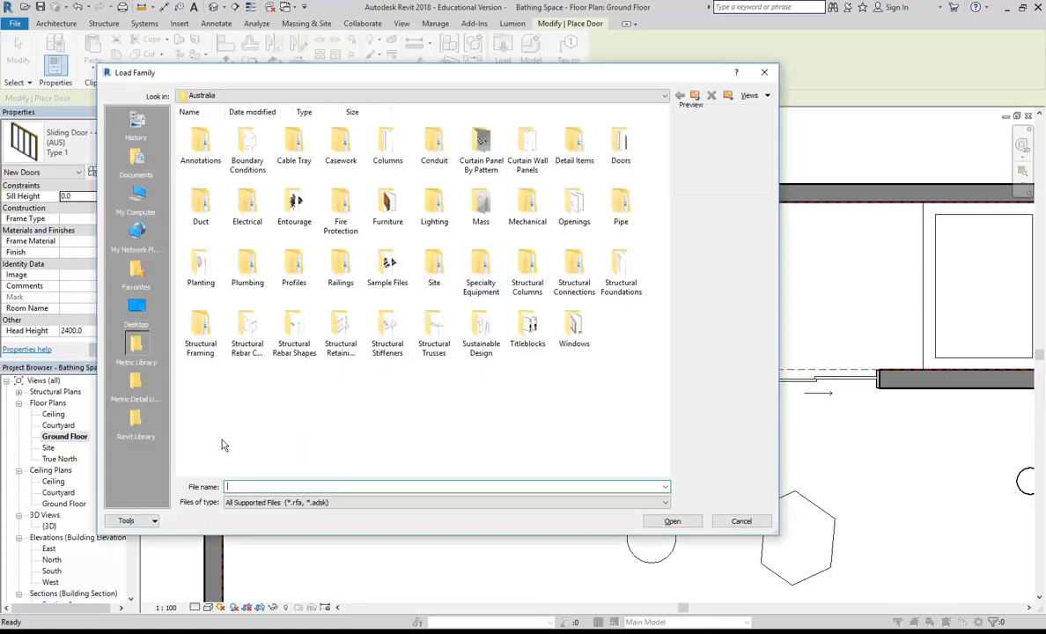
left_click(136, 423)
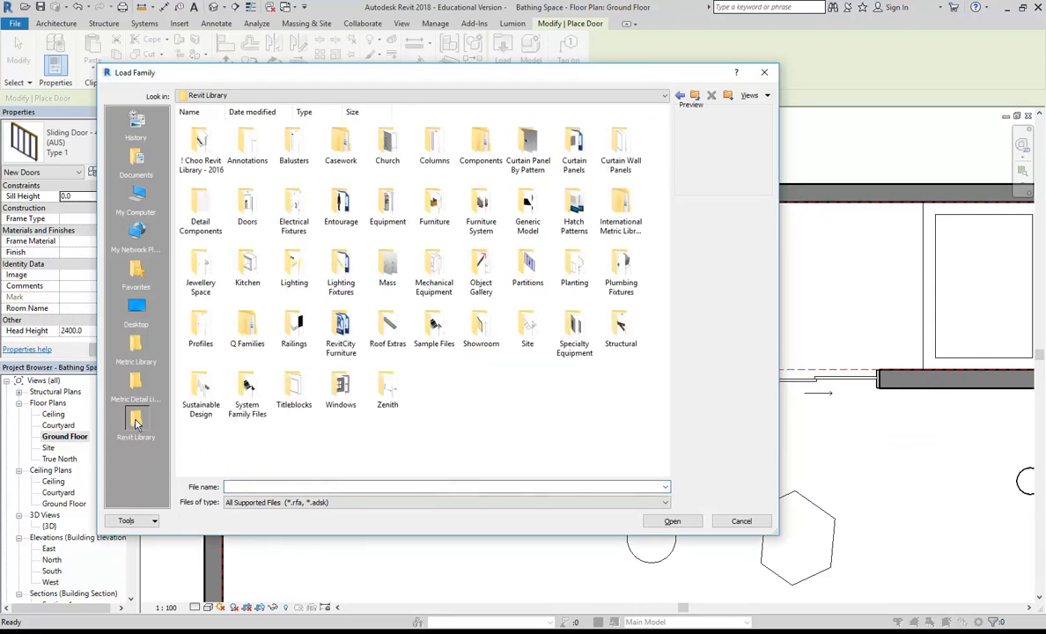
double_click(247, 207)
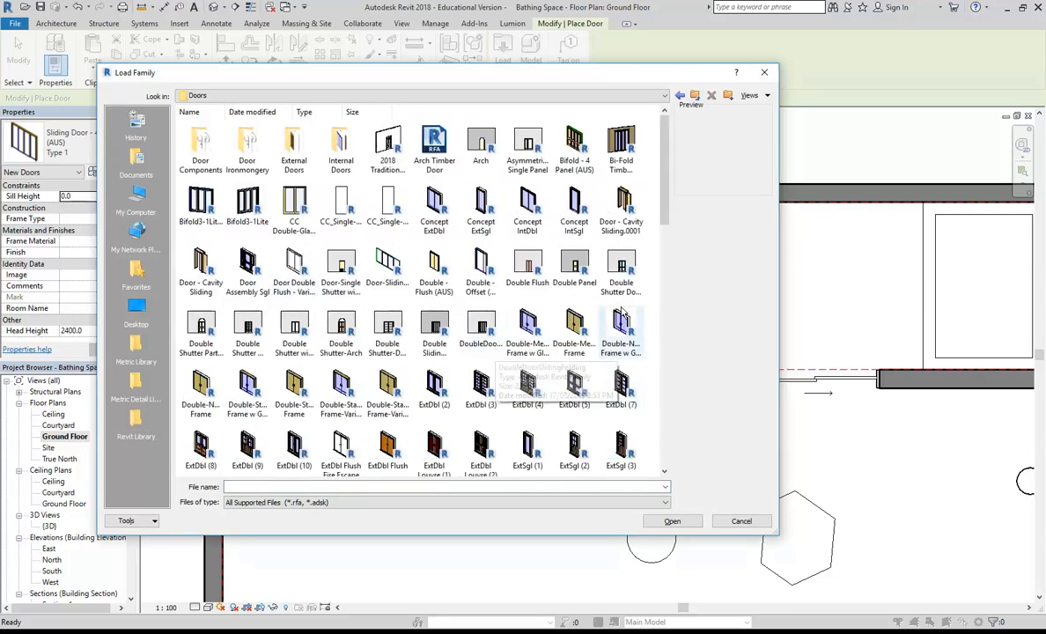
left_click(575, 270)
left_click(621, 269)
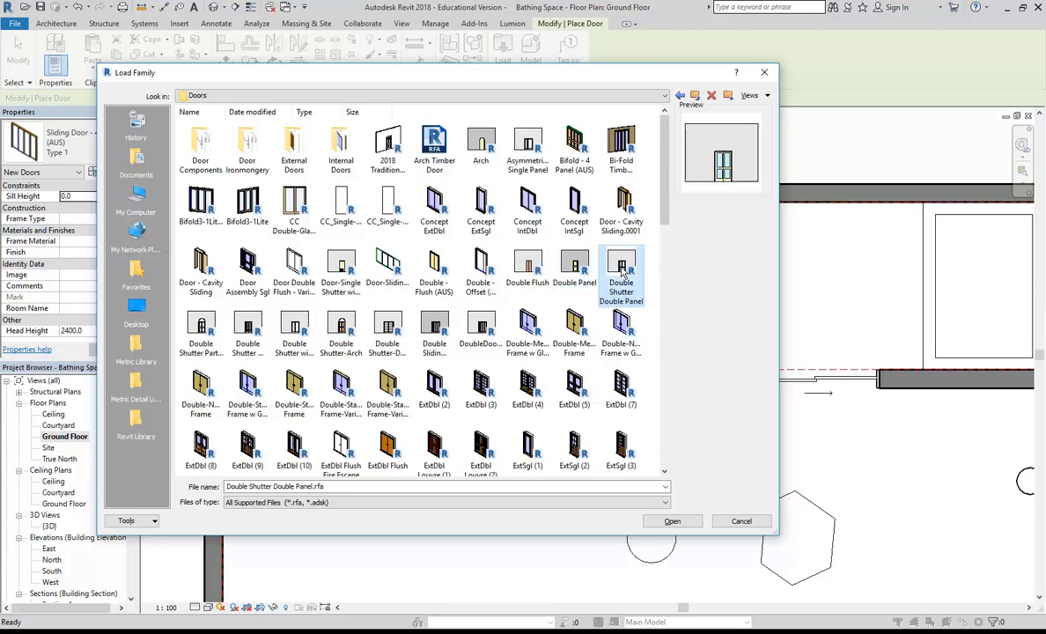
left_click(576, 269)
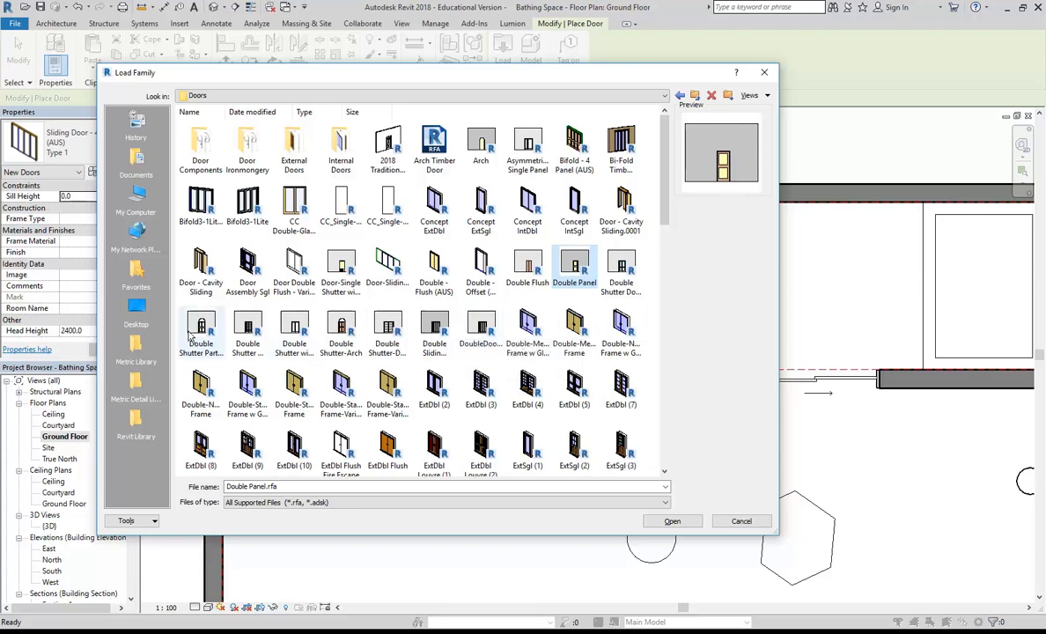
left_click(201, 328)
left_click(247, 329)
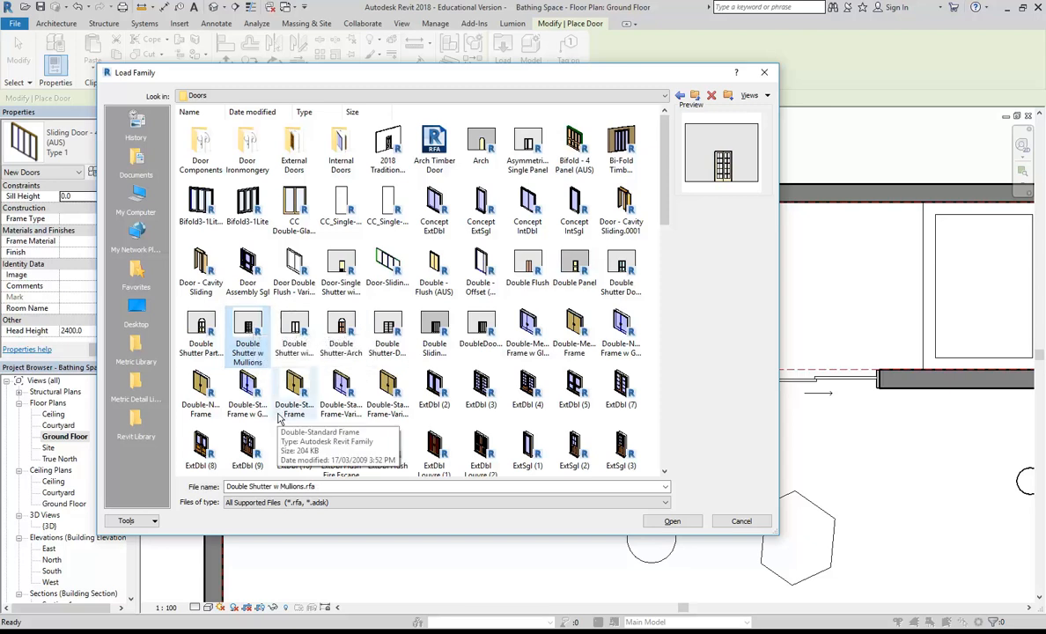
double_click(236, 318)
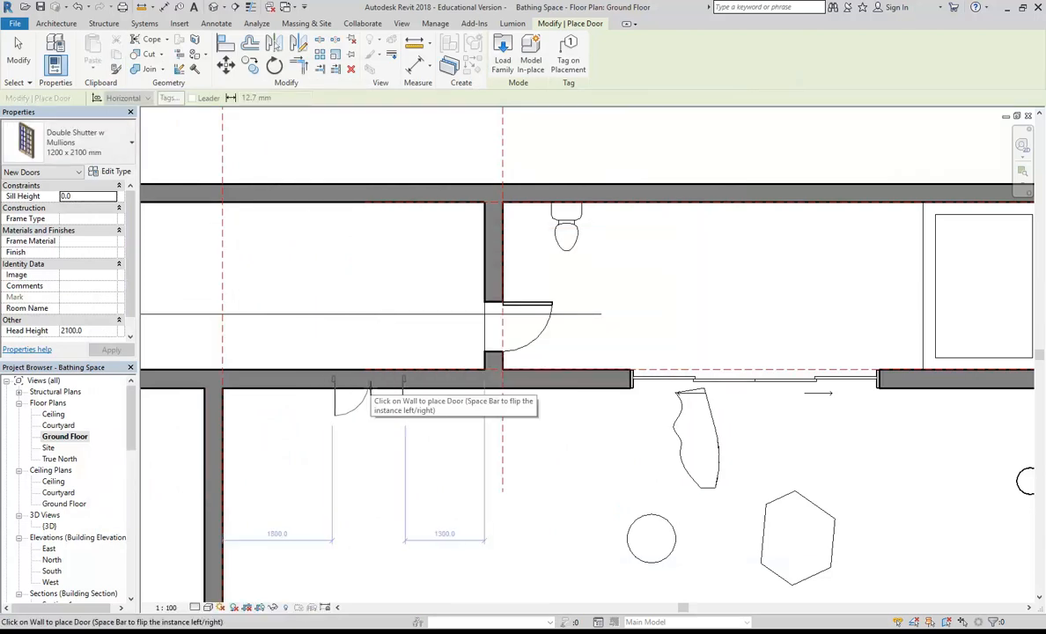
Step: Place a 1200 x 2100 mm Double Shutter w Mullions door about 1000 mm west of the bathroom entry wall, and flip it to swing away from the courtyard
left_click(76, 144)
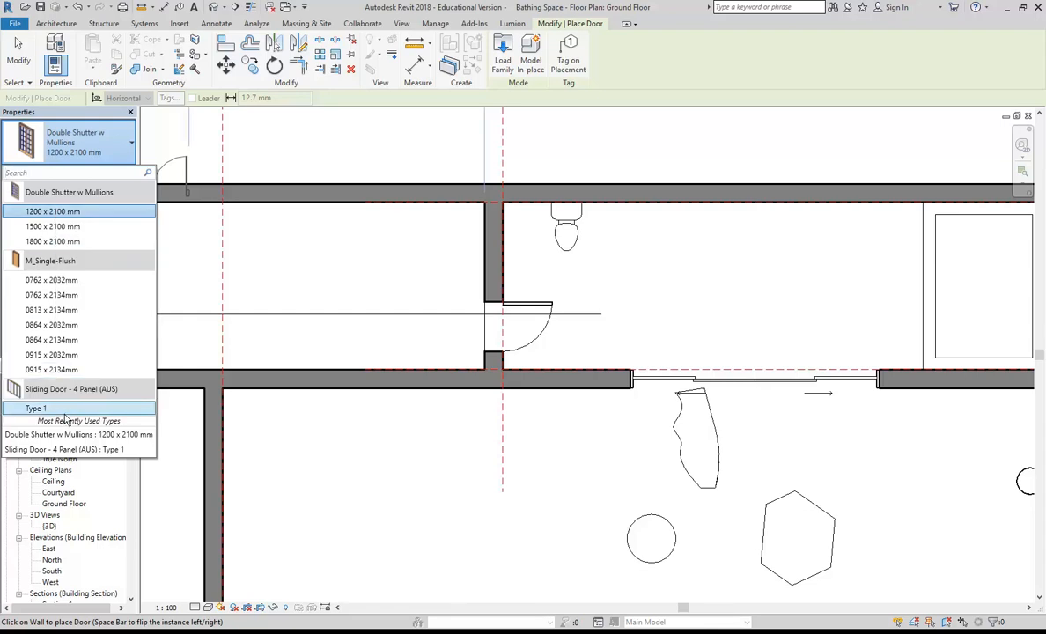
left_click(54, 213)
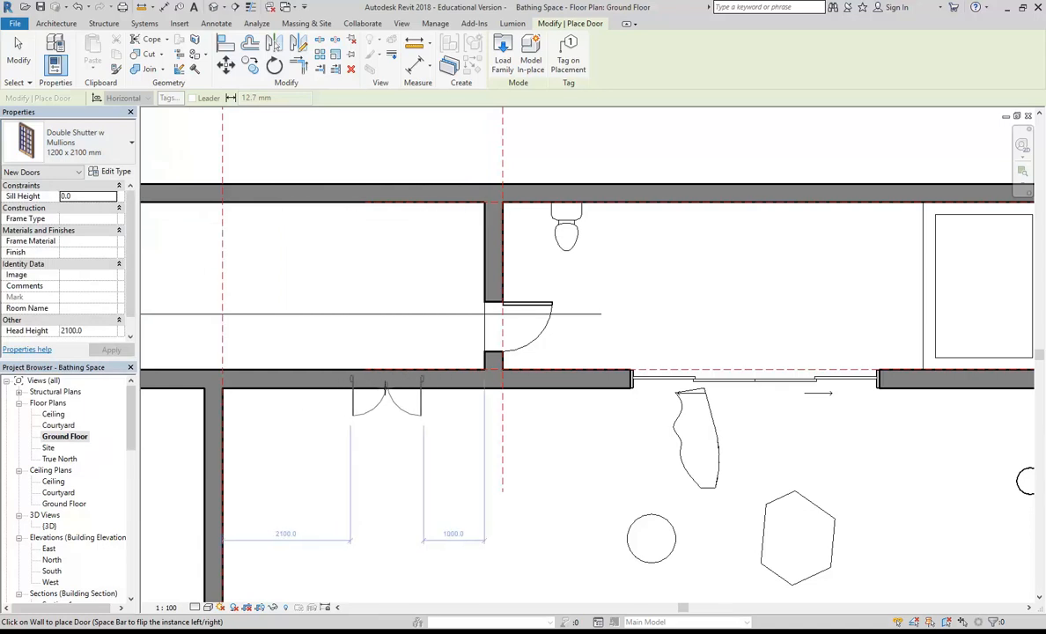
left_click(385, 388)
scroll(366, 420, "up", 2)
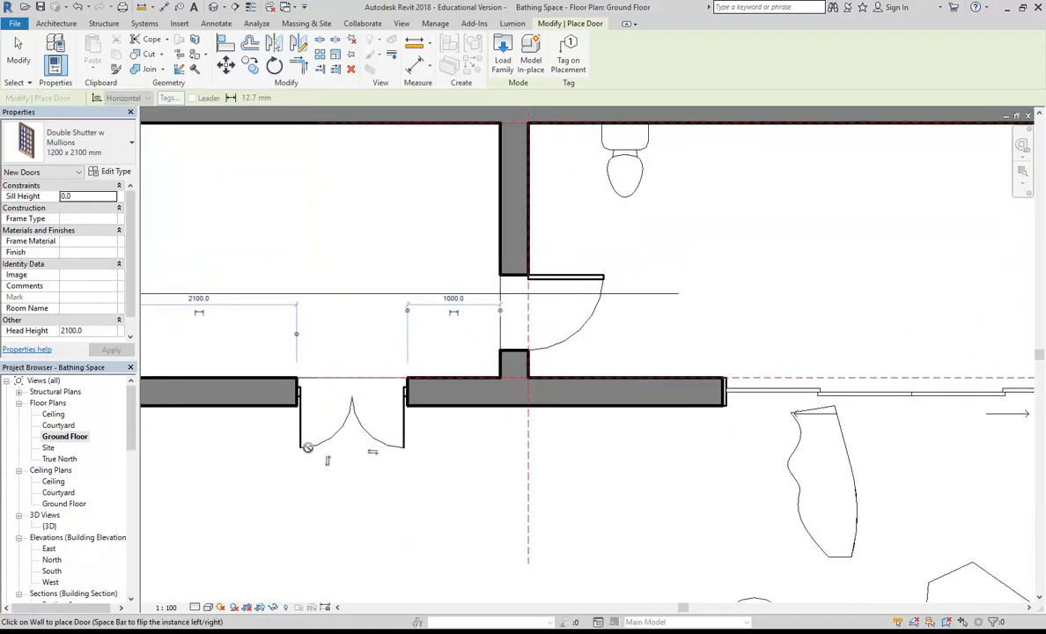
scroll(274, 472, "up", 1)
left_click(334, 459)
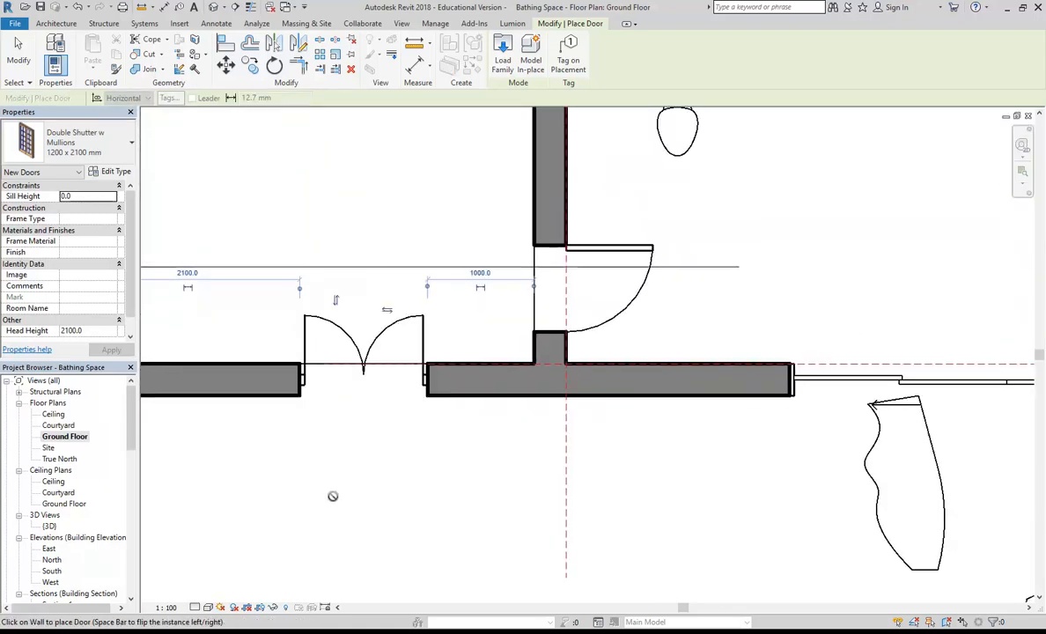
Step: Flip the double shutter door so that it swings into the courtyard, and finish placing doors
left_click(338, 300)
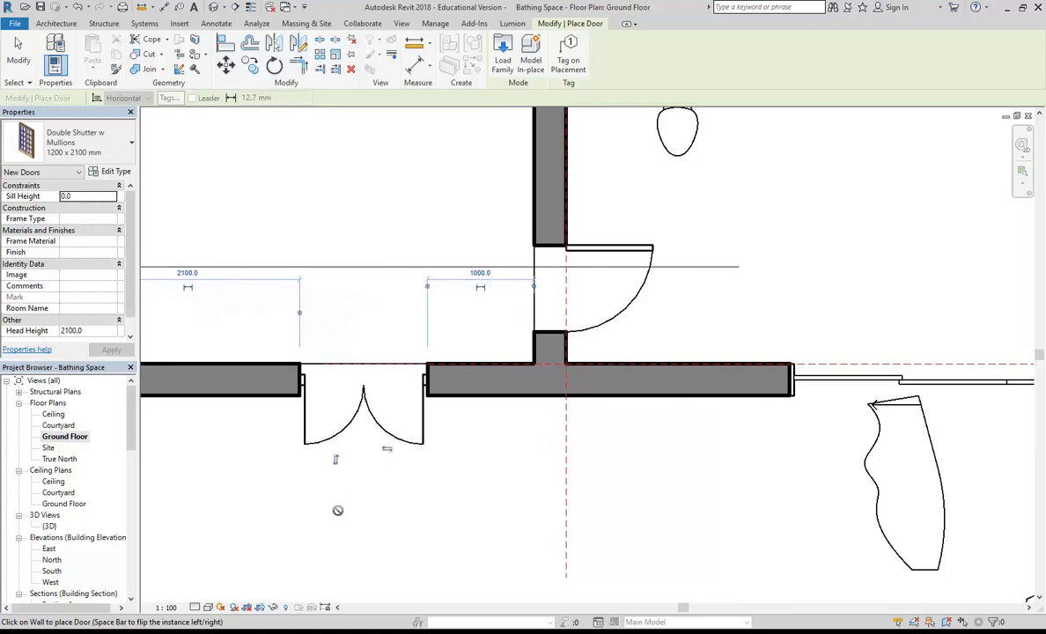
scroll(264, 427, "up", 2)
scroll(264, 427, "down", 2)
key("Escape")
key("Escape")
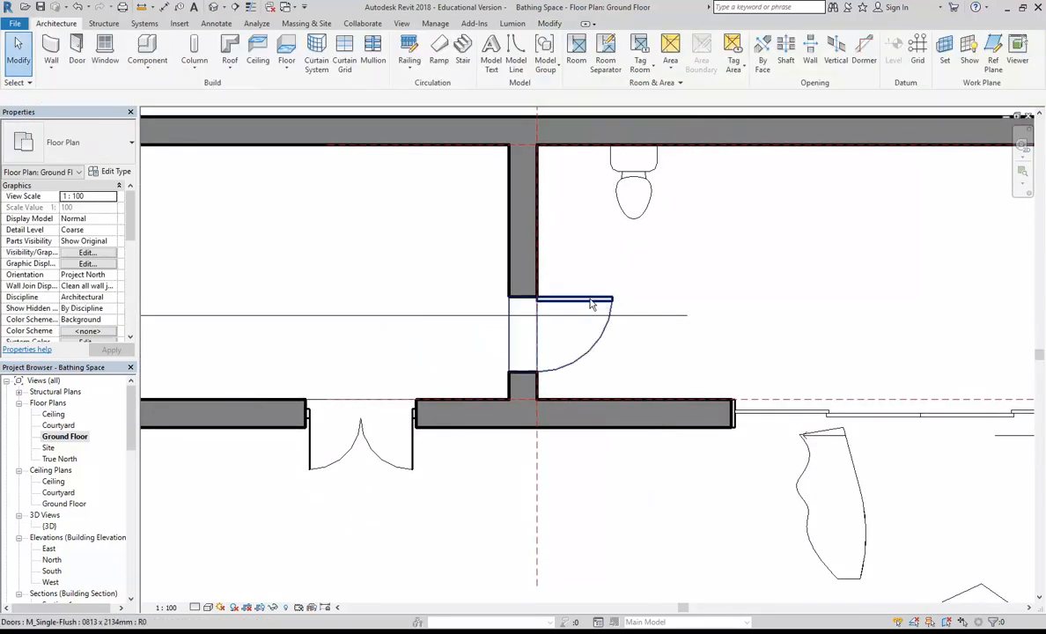
Step: Try flipping the bathroom's single-flush entry door to the other side of its wall, and flip it back to swing into the bathroom
left_click(595, 296)
scroll(538, 360, "up", 1)
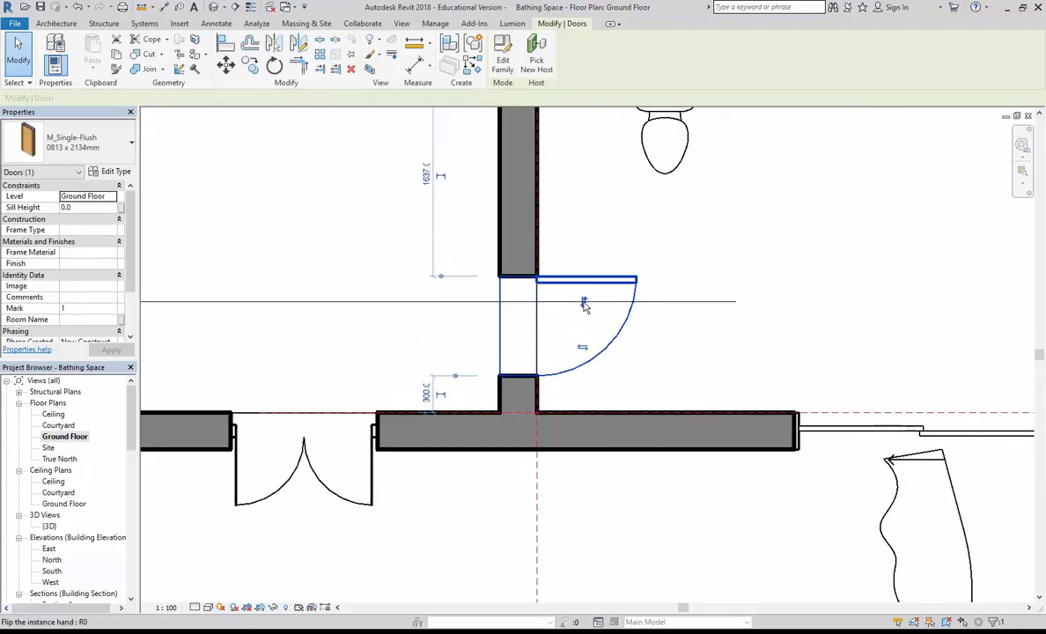
left_click(584, 304)
left_click(584, 352)
left_click(583, 348)
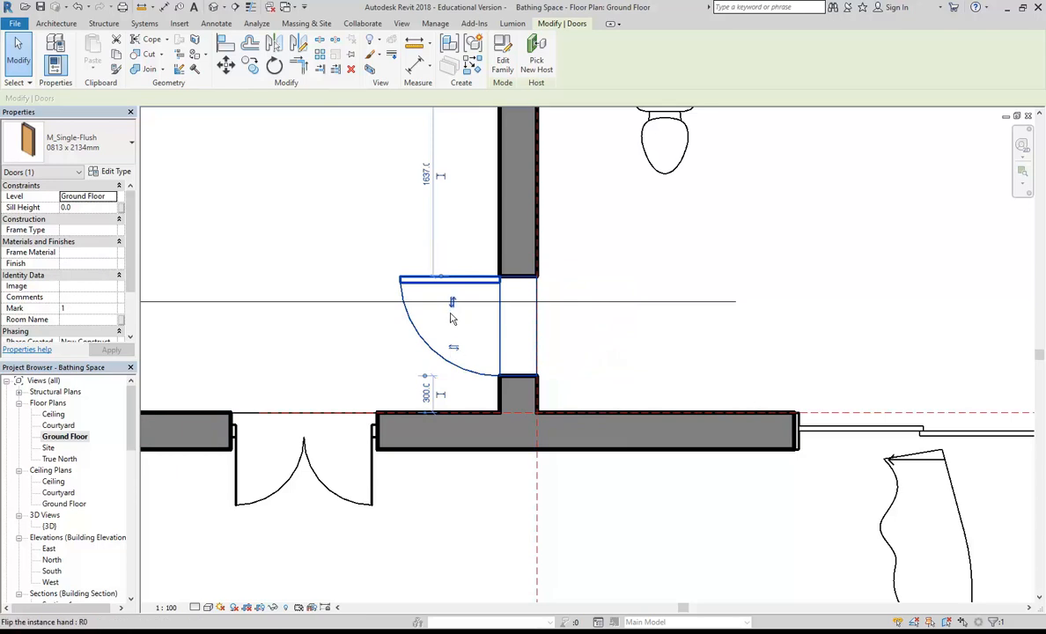
left_click(453, 348)
left_click(273, 242)
scroll(273, 244, "down", 1)
scroll(273, 244, "down", 1)
middle_click_drag(236, 249, 290, 255)
scroll(399, 237, "down", 2)
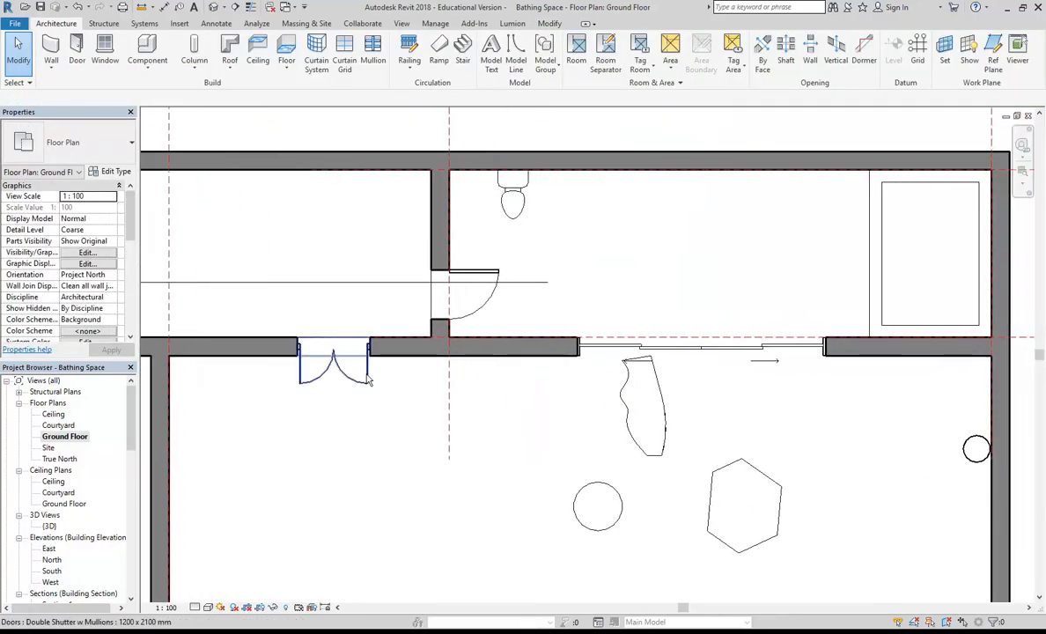
Step: In the 3D view, try the Courtyard level for the four-panel sliding door and return it to Ground Floor
double_click(49, 526)
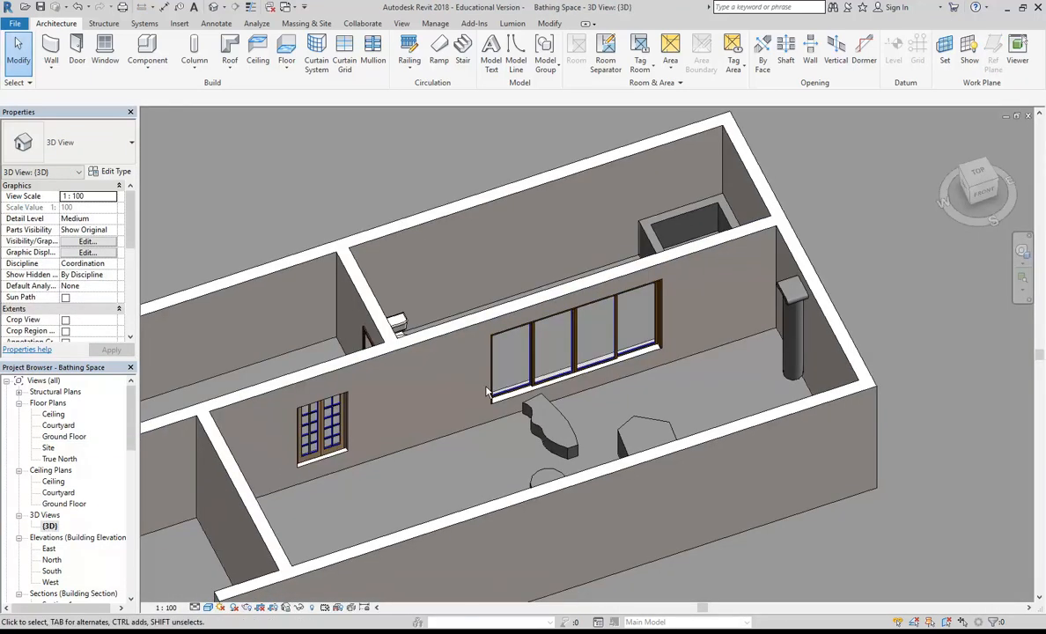
middle_click_drag(487, 392, 491, 434, "shift")
scroll(494, 437, "up", 3)
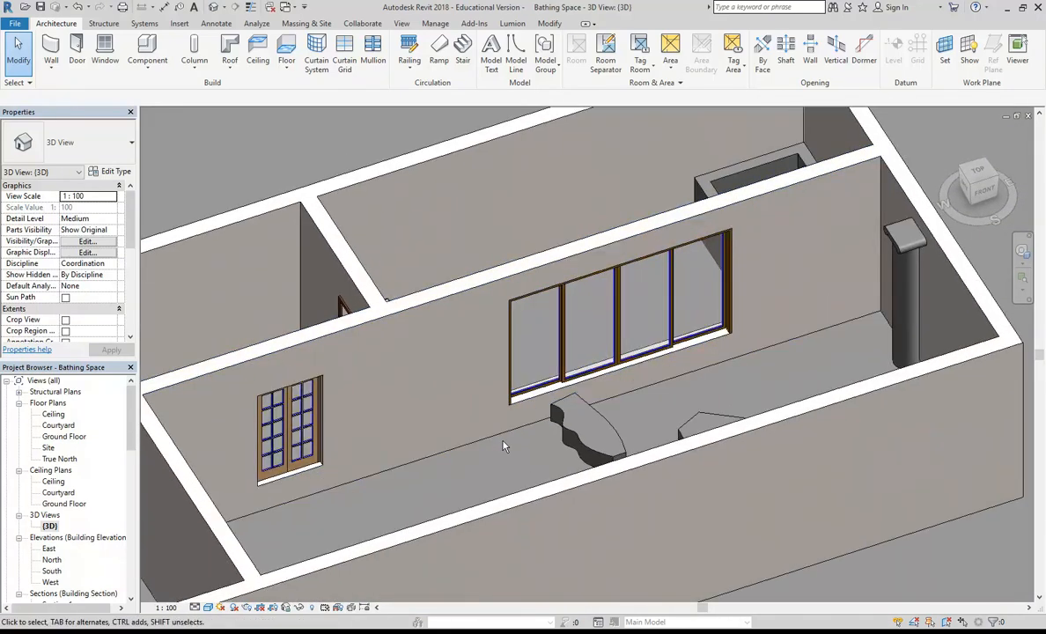
left_click(562, 358)
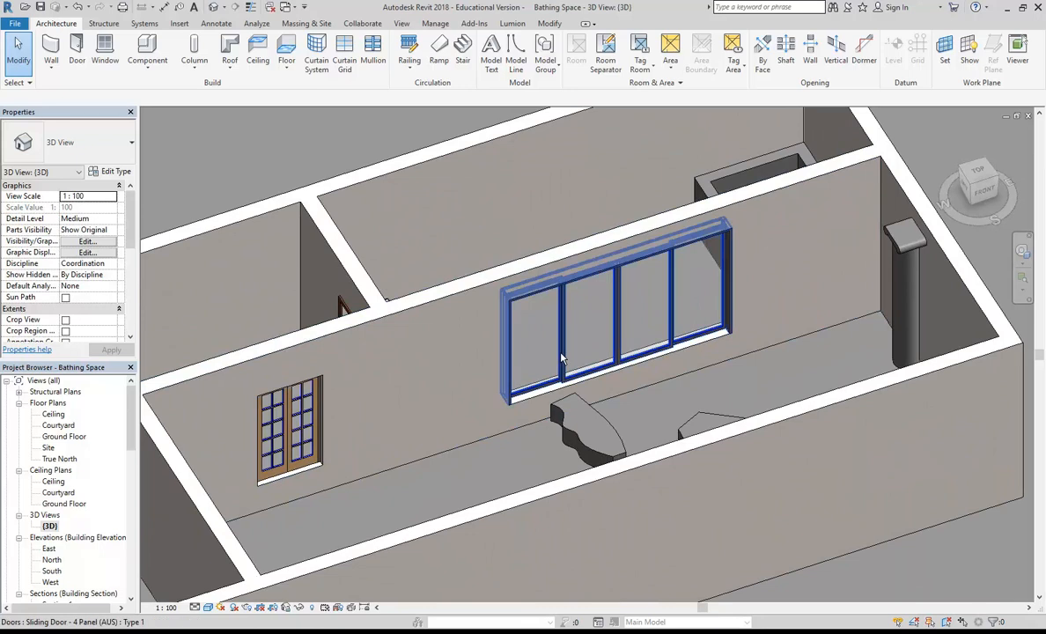
left_click(562, 357)
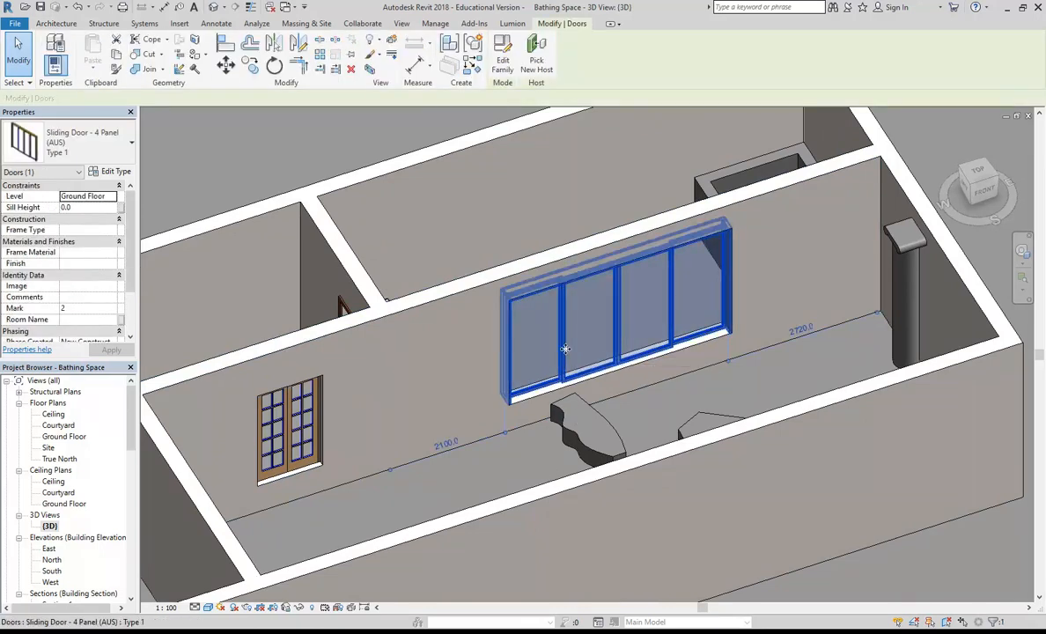
left_click(98, 199)
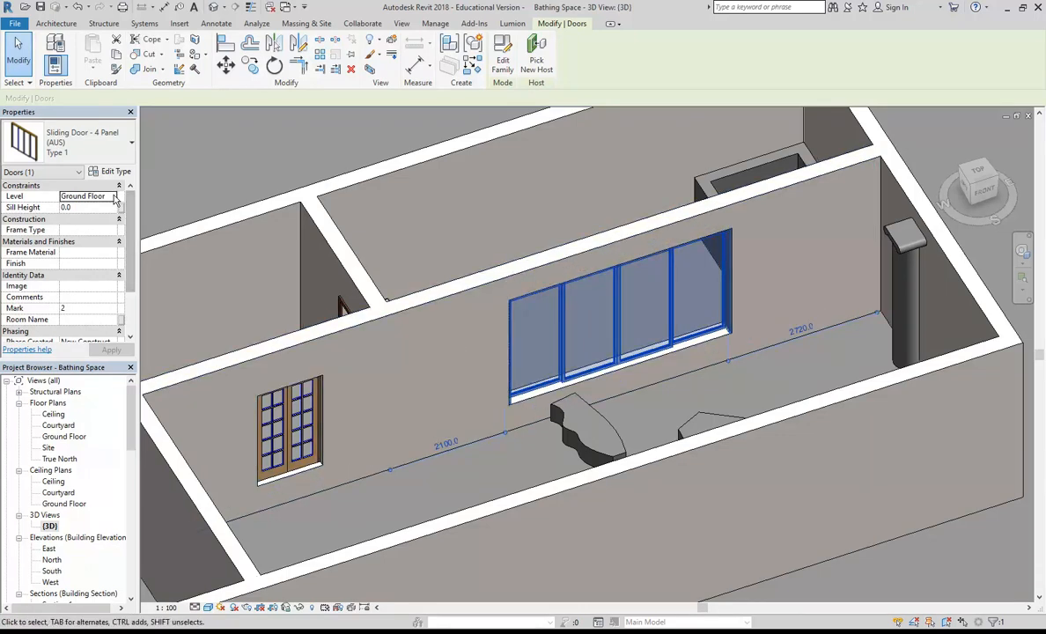
left_click(115, 197)
left_click(76, 206)
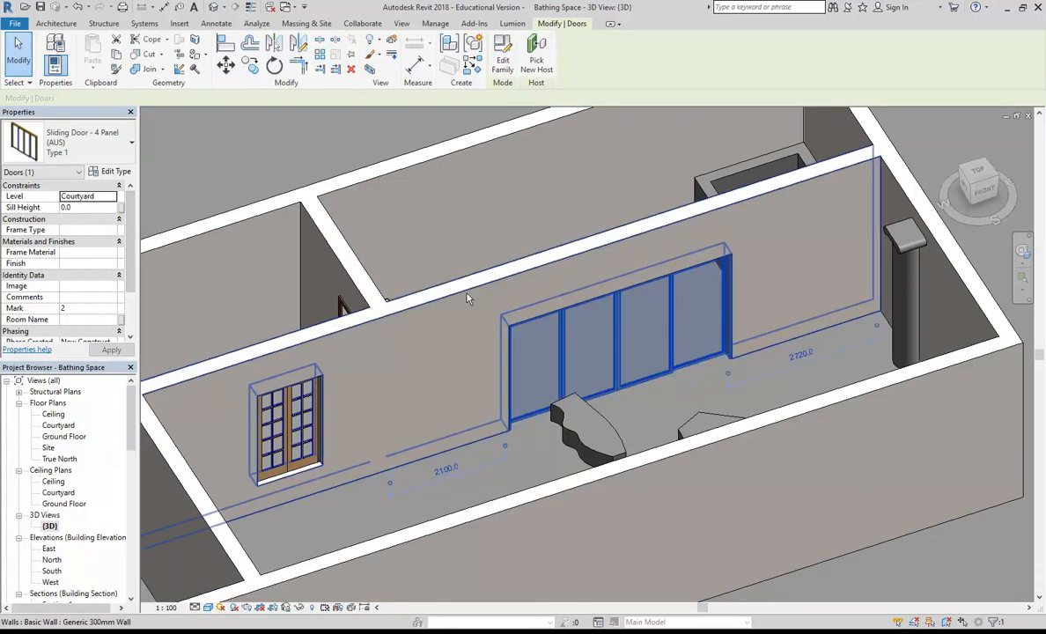
left_click(114, 199)
left_click(79, 216)
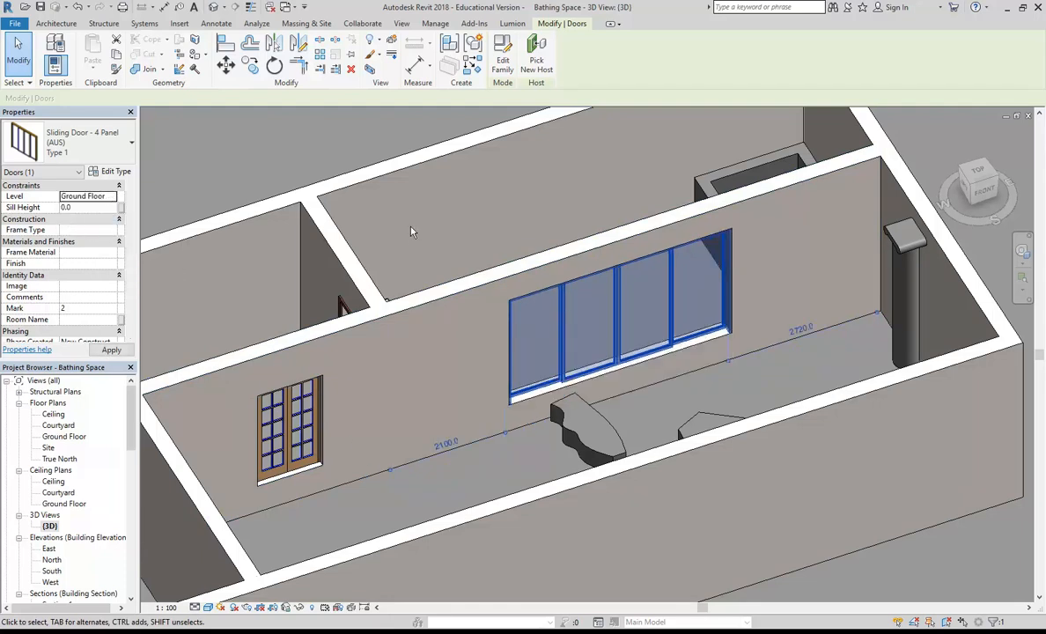
key("Escape")
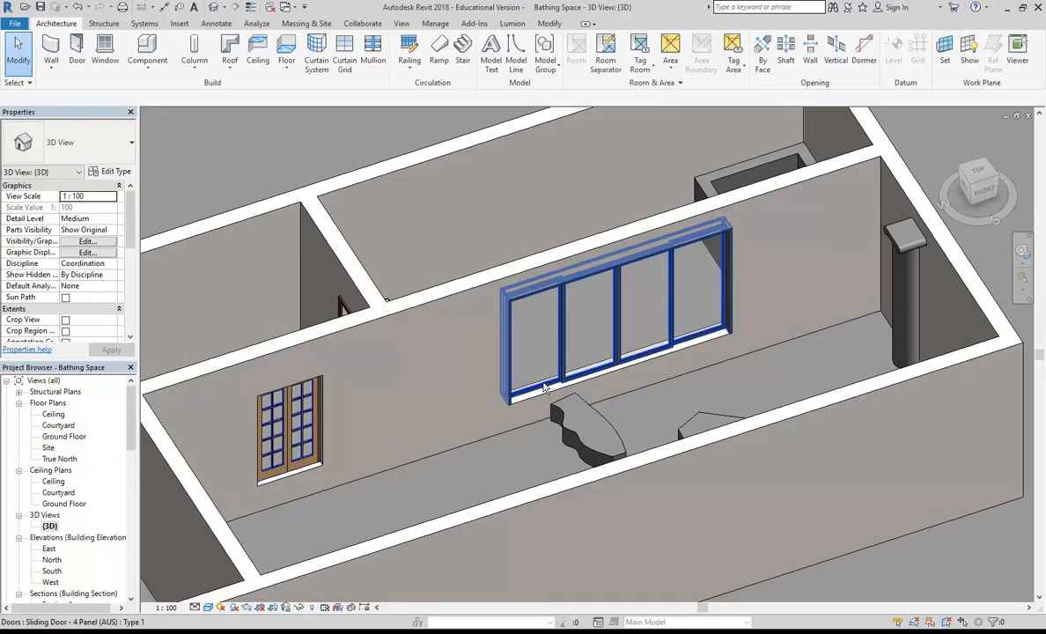
Step: In the Section 1 view, draw a new level 300 mm above Courtyard, extending across the building past the existing level heads
scroll(97, 467, "down", 2)
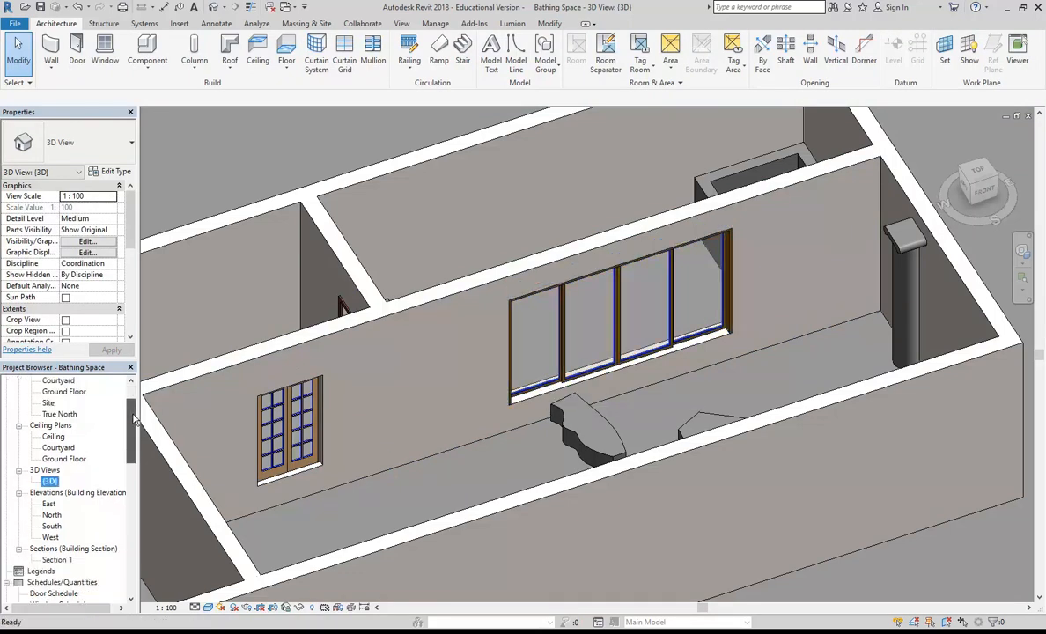
double_click(55, 537)
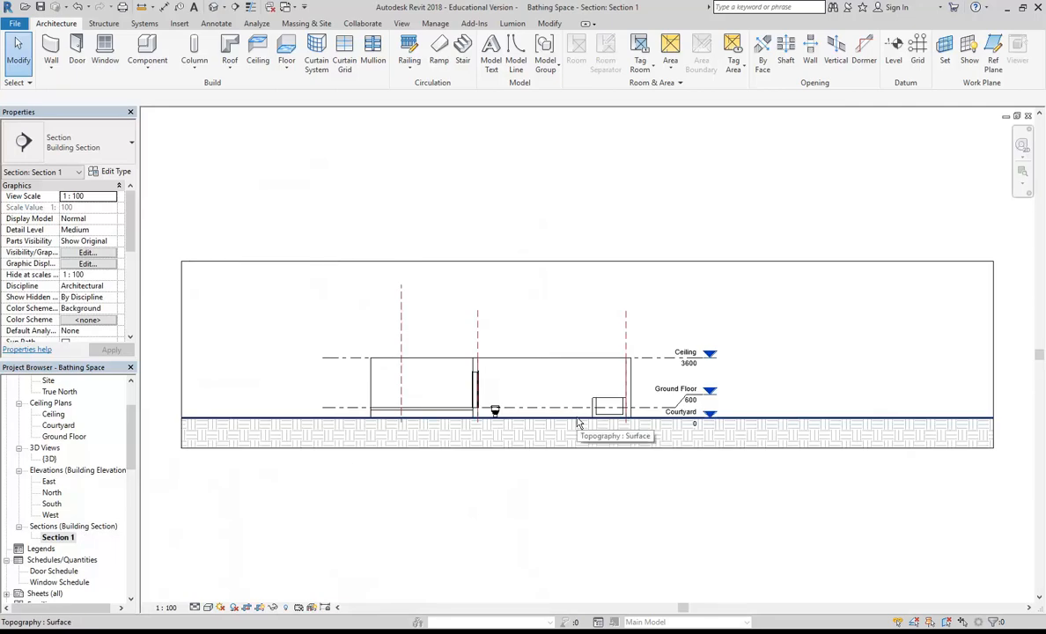
scroll(554, 401, "up", 4)
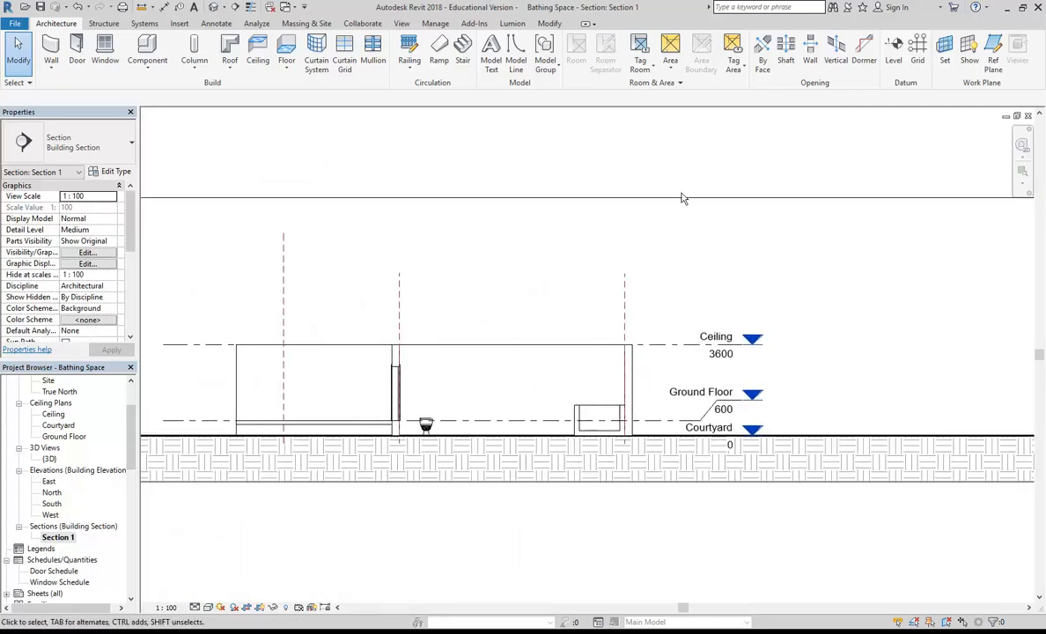
left_click(894, 59)
scroll(280, 411, "up", 4)
scroll(229, 390, "up", 3)
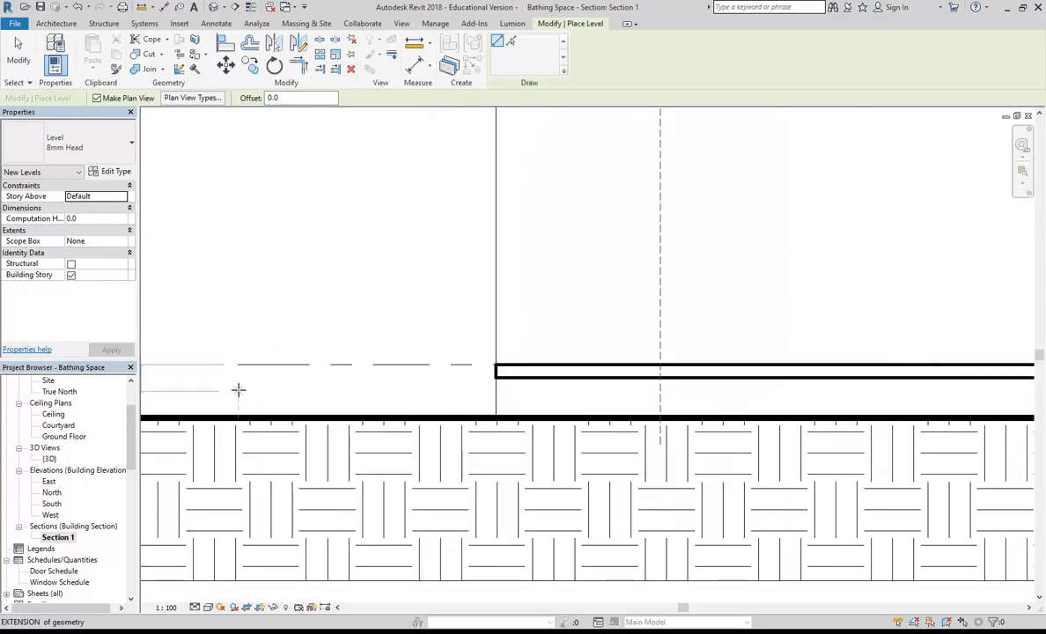
scroll(236, 392, "down", 5)
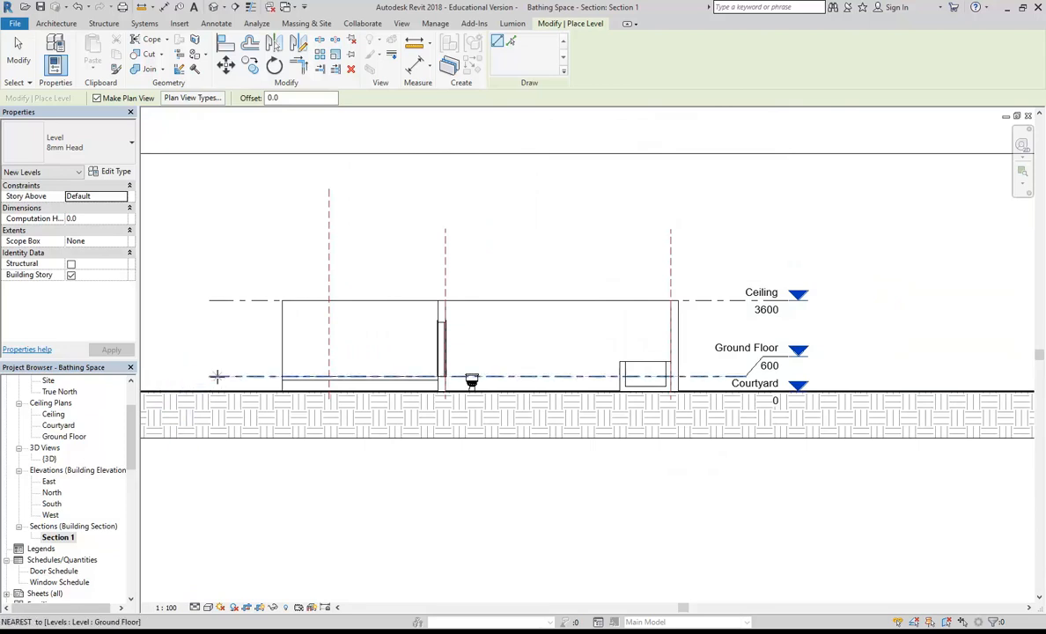
scroll(207, 374, "up", 5)
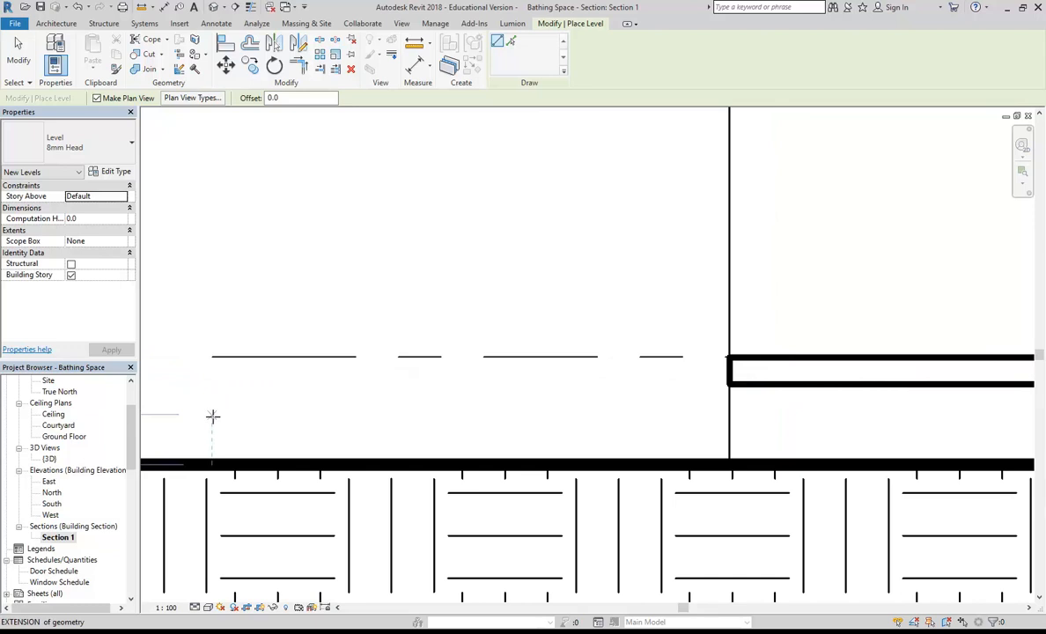
left_click(209, 410)
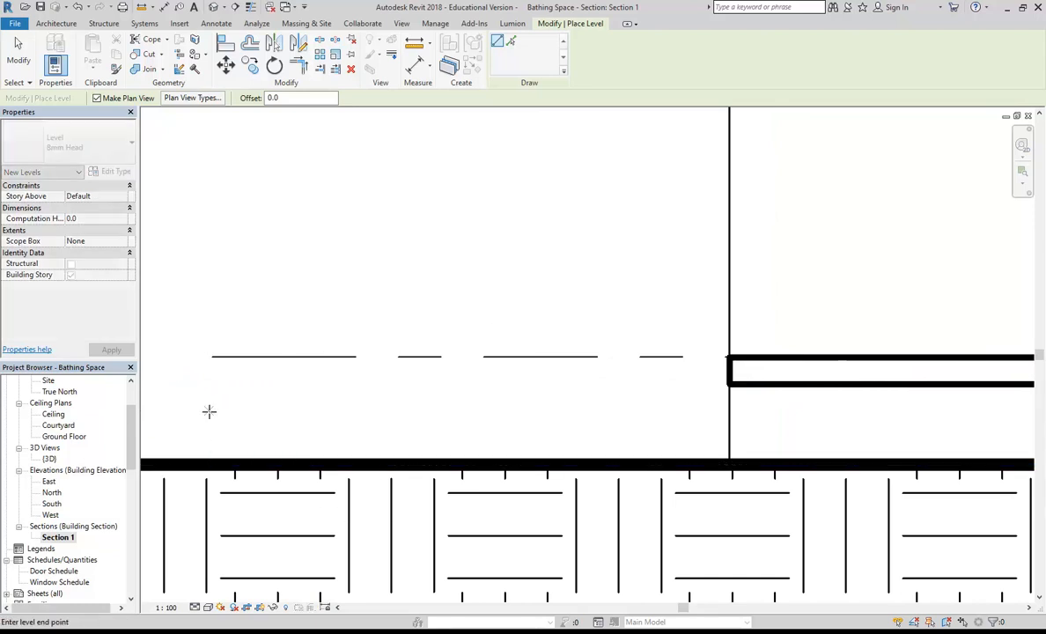
scroll(373, 398, "down", 5)
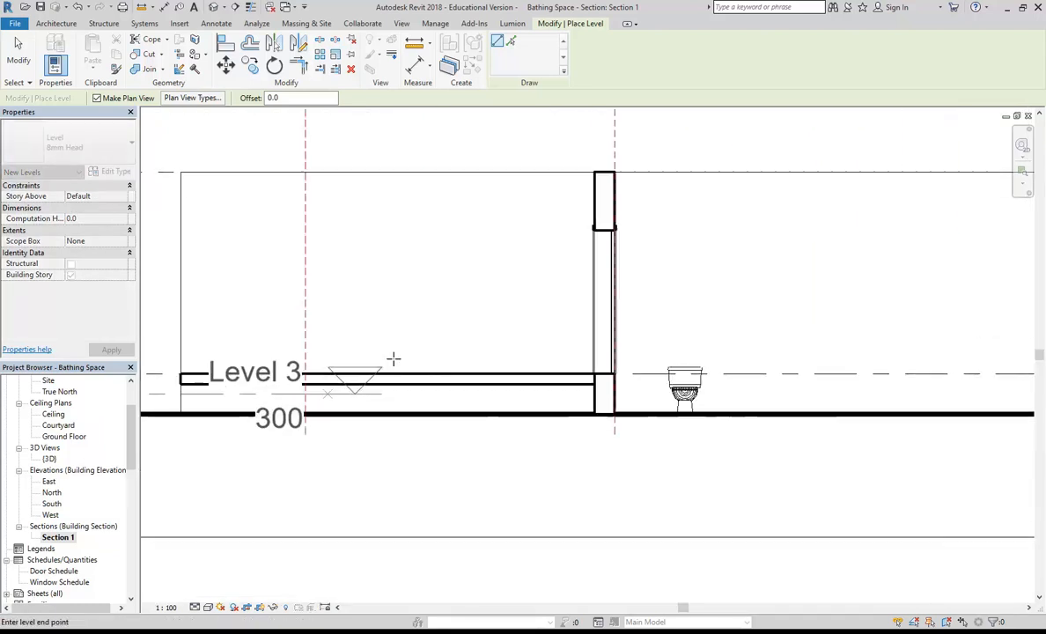
middle_click_drag(279, 378, 271, 378)
scroll(271, 378, "down", 1)
middle_click_drag(559, 388, 281, 382)
scroll(282, 382, "down", 1)
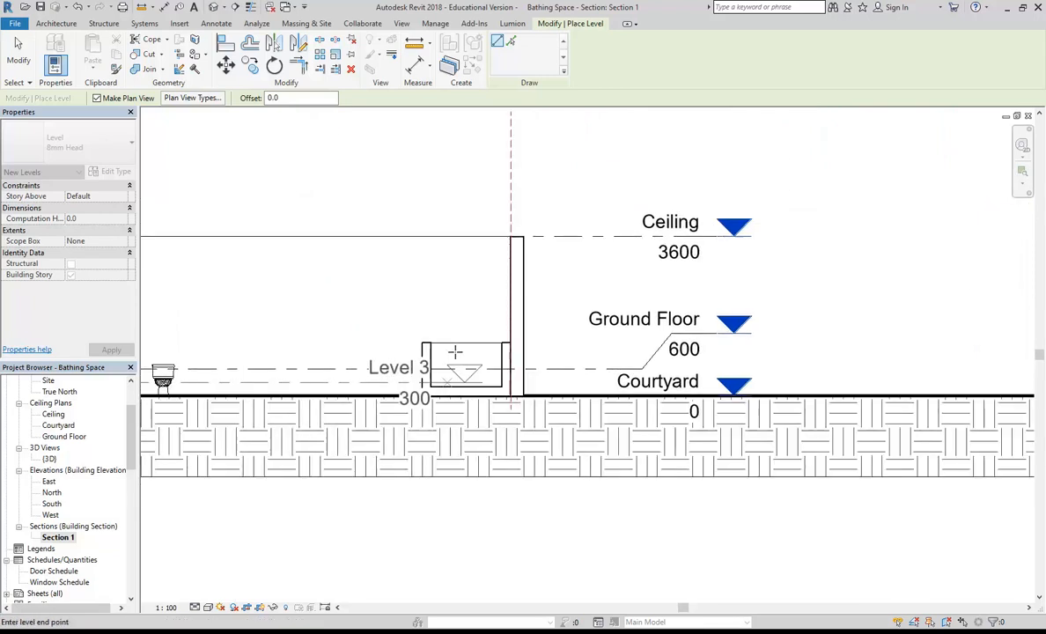
left_click(854, 350)
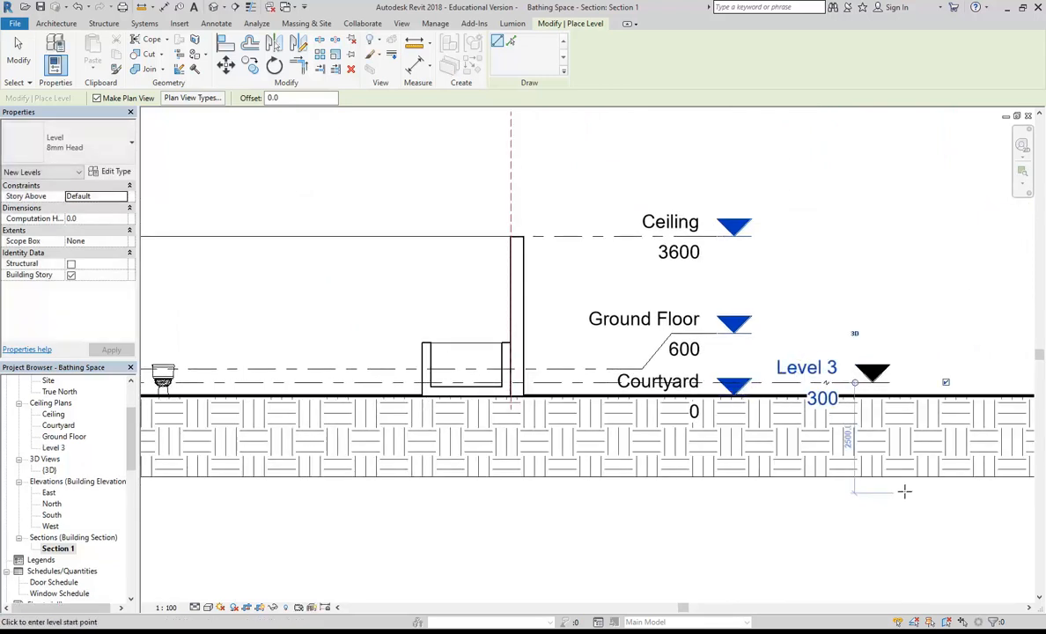
Step: Rename the new level as Bathroom Floor and rename its corresponding views to match
scroll(796, 362, "up", 1)
middle_click_drag(800, 338, 734, 319)
left_click(744, 349)
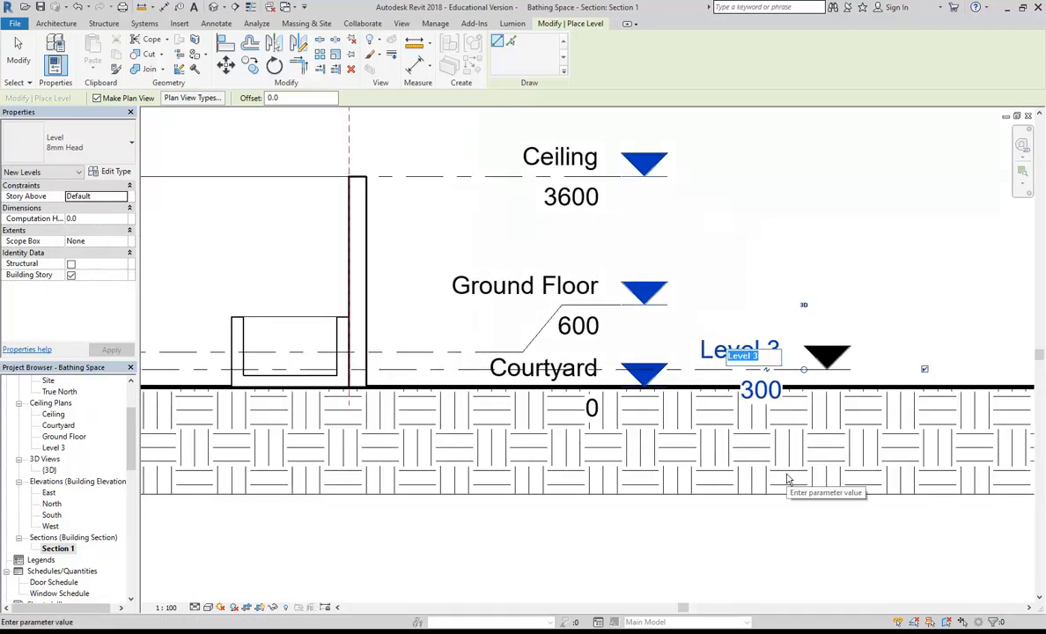
type("Ba")
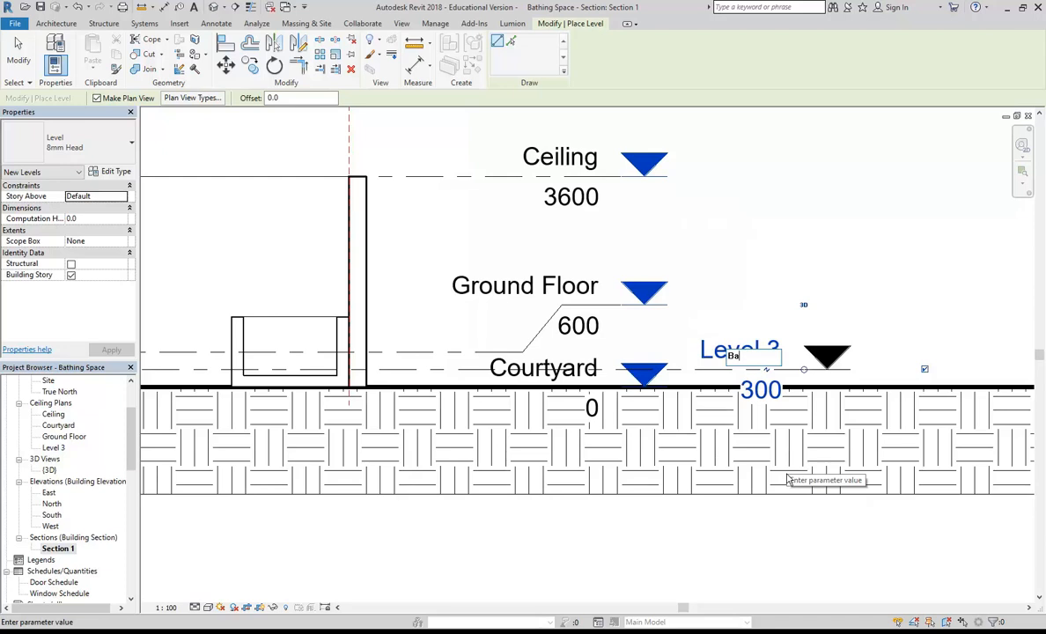
type("throo")
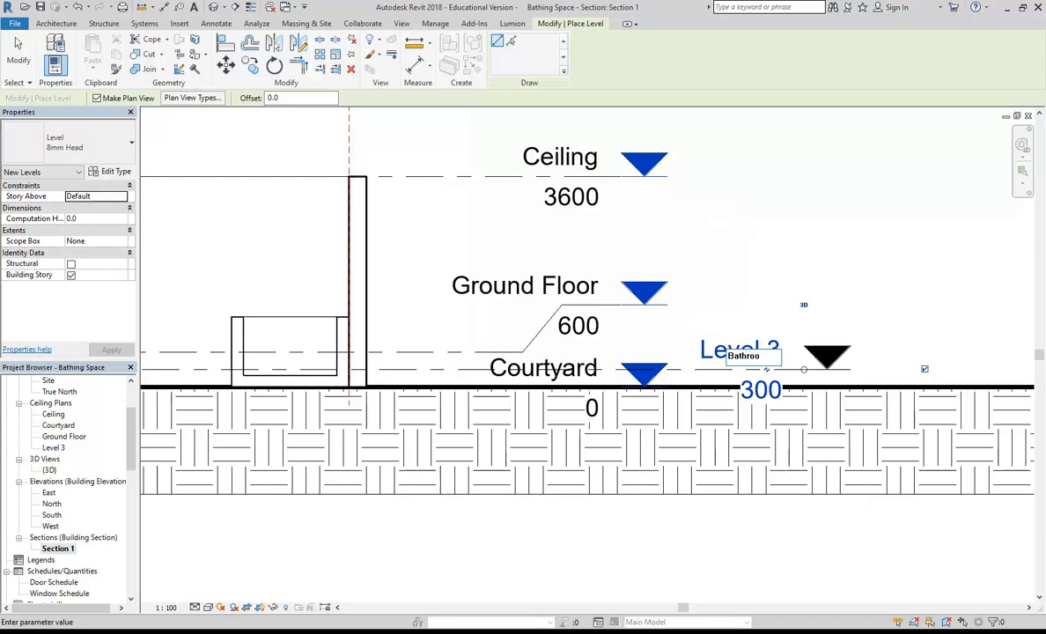
type("m Floor")
key("Return")
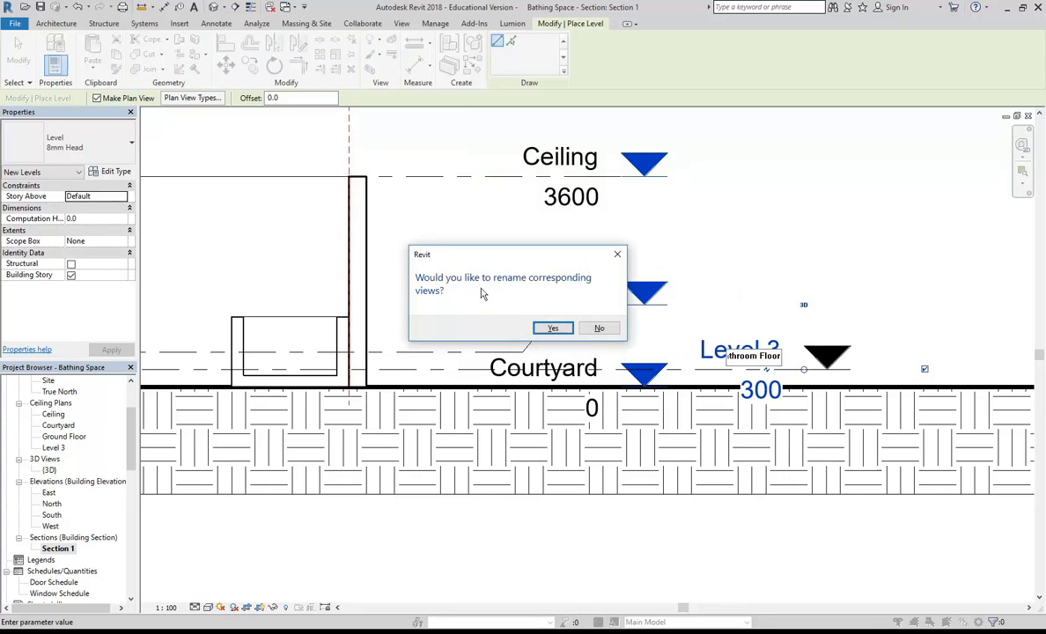
left_click(545, 329)
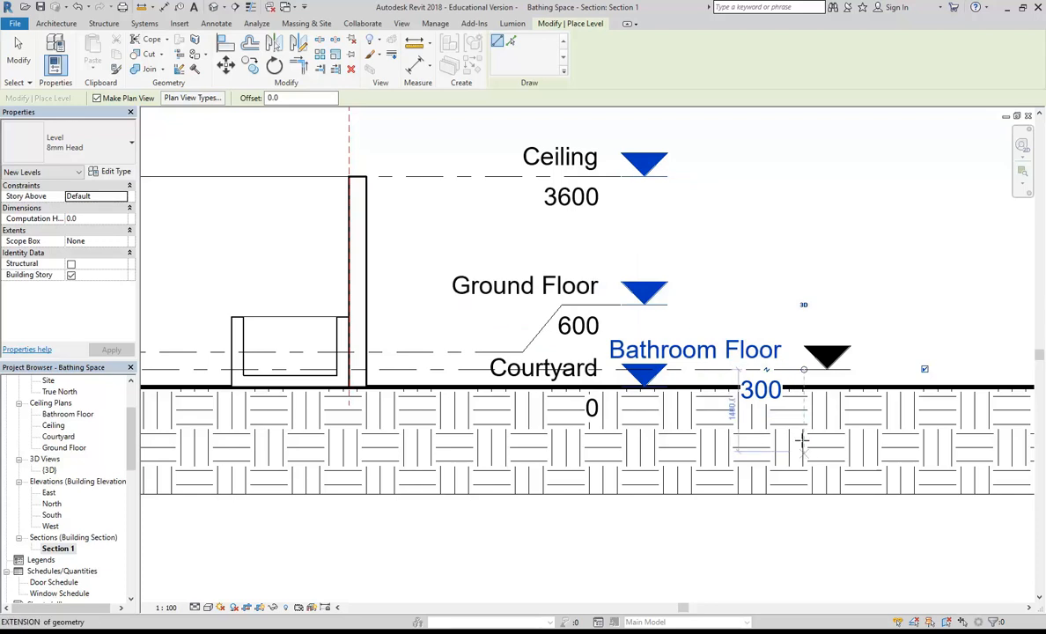
Step: Set the Bathroom Floor level's elevation to 450 mm
scroll(774, 412, "up", 2)
left_click(759, 379)
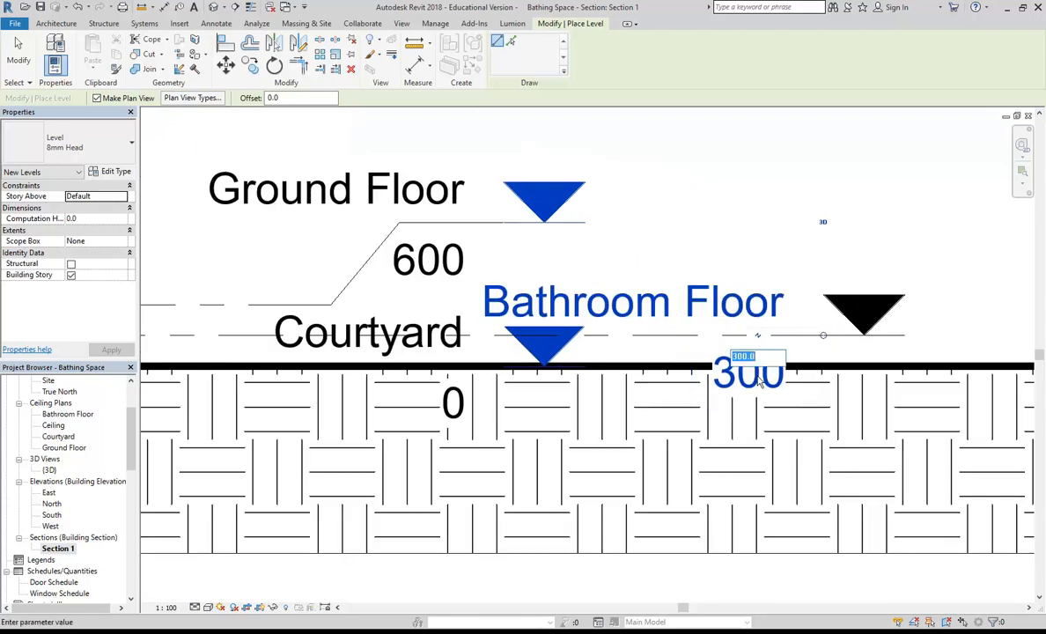
type("450")
key("Return")
middle_click_drag(489, 260, 498, 277)
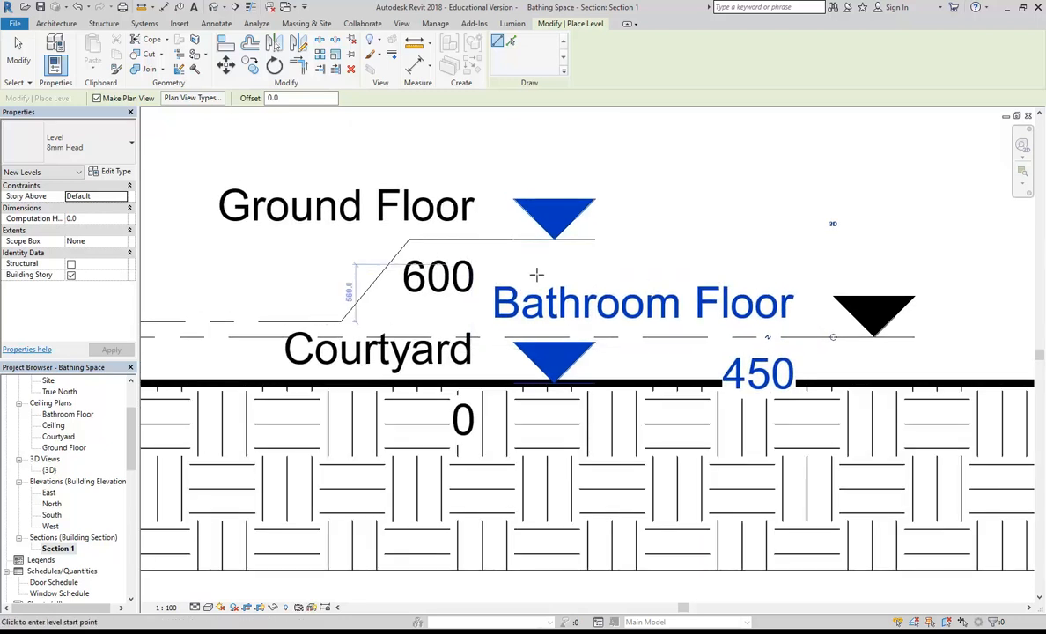
scroll(742, 301, "down", 3)
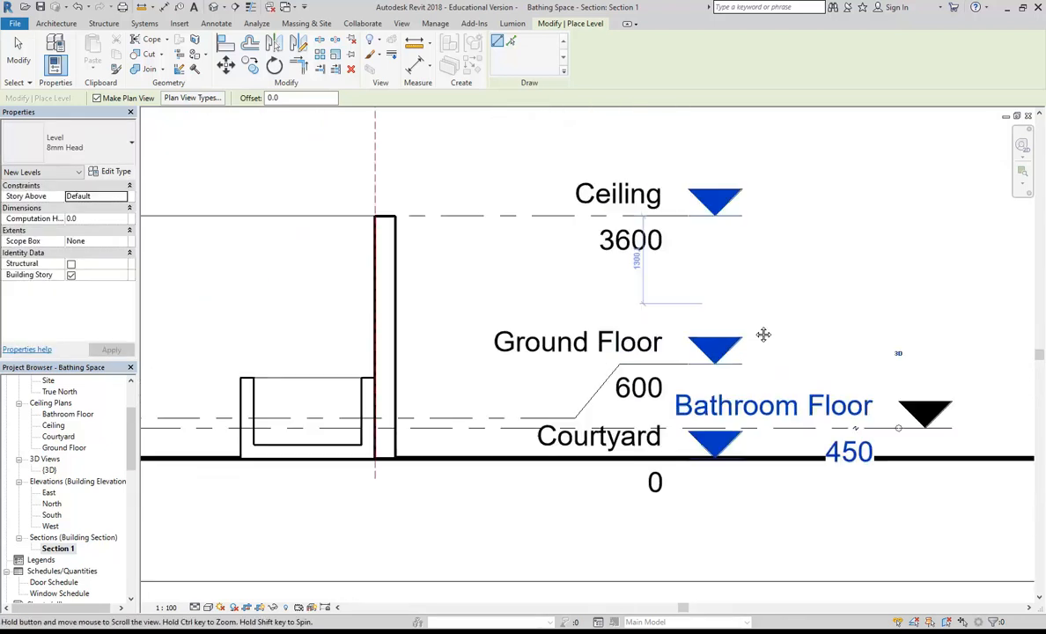
scroll(647, 285, "down", 1)
middle_click_drag(648, 285, 804, 319)
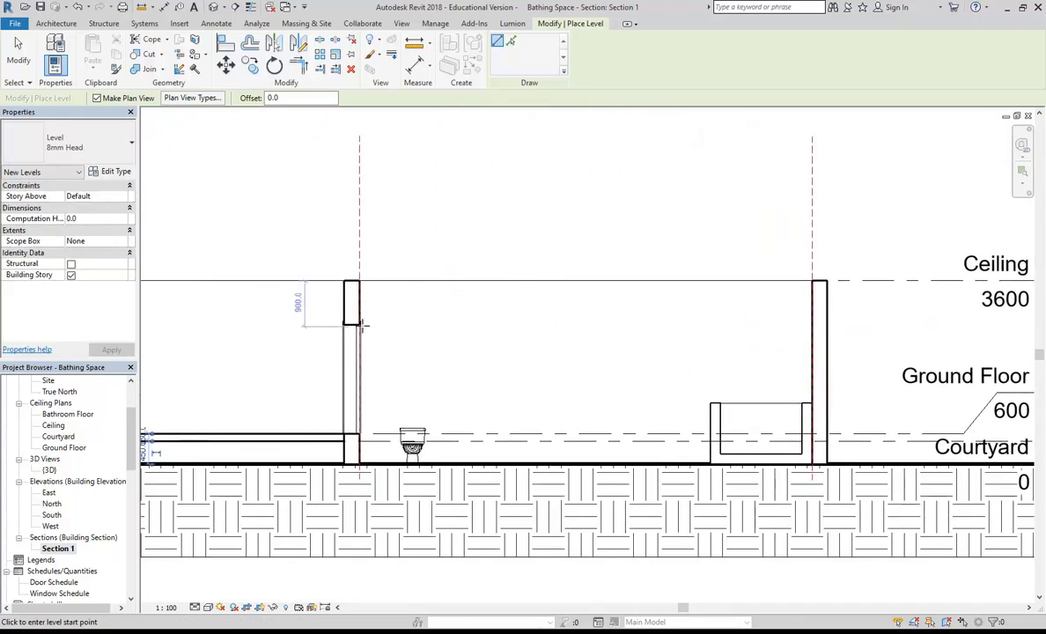
Step: In the 3D view, set the four-panel sliding door's level to Bathroom Floor and deselect the door
double_click(49, 471)
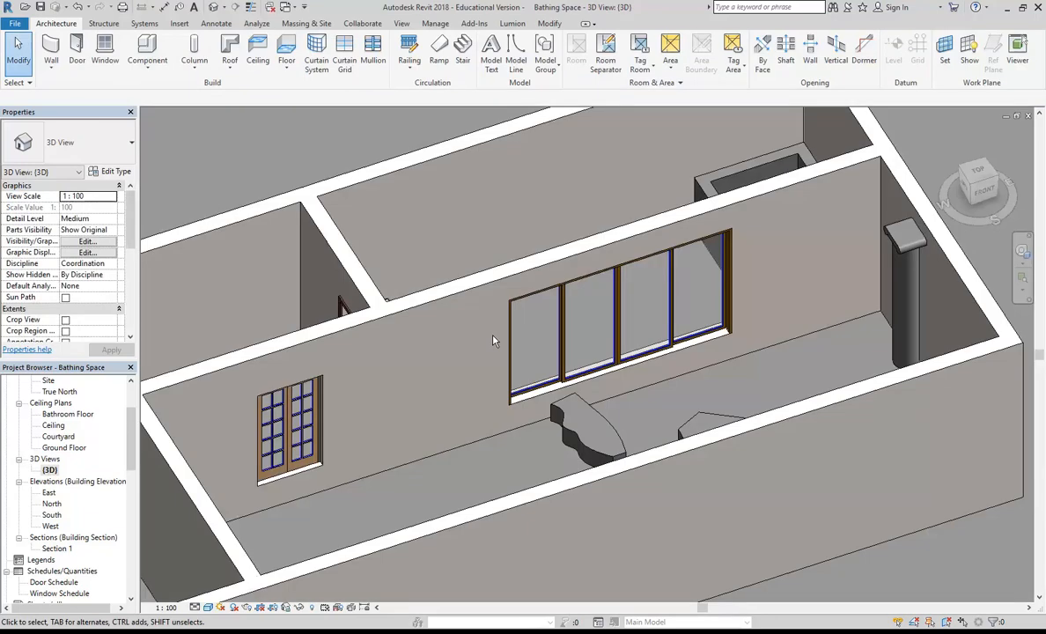
left_click(560, 333)
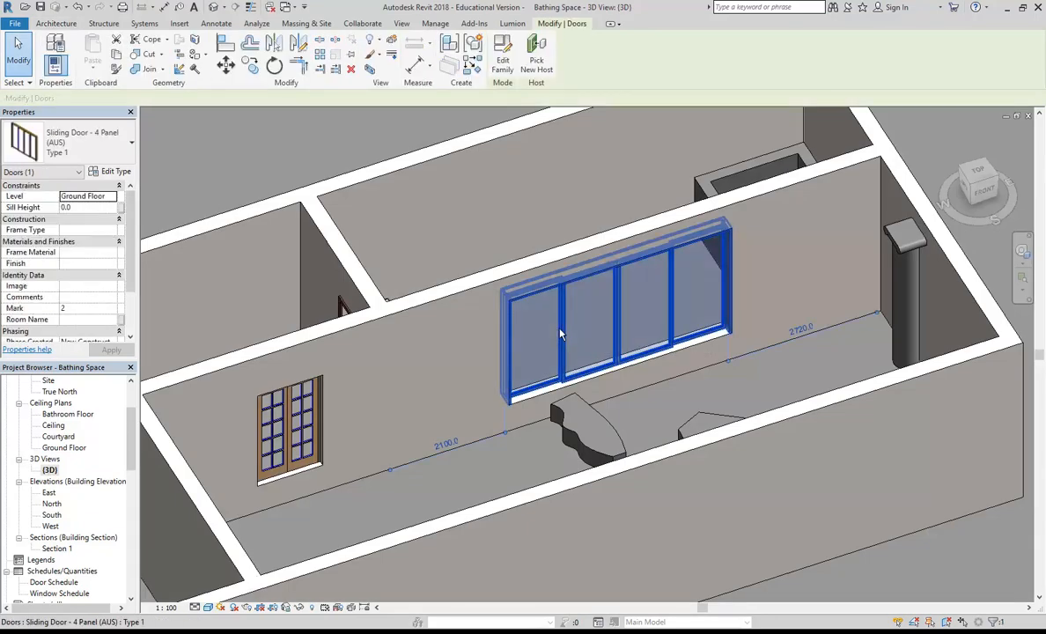
left_click(112, 195)
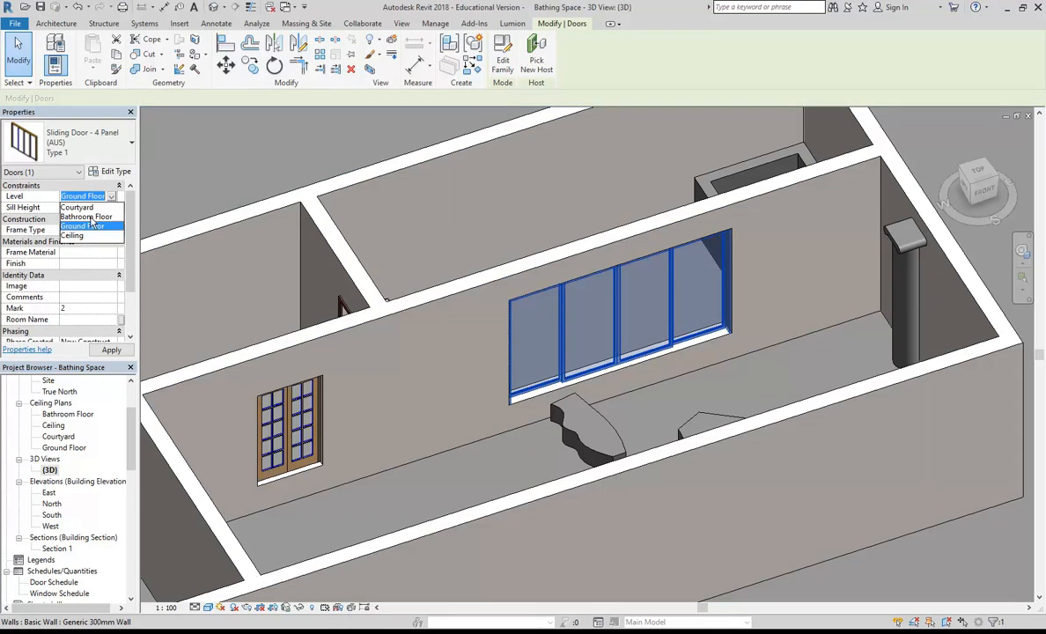
left_click(88, 217)
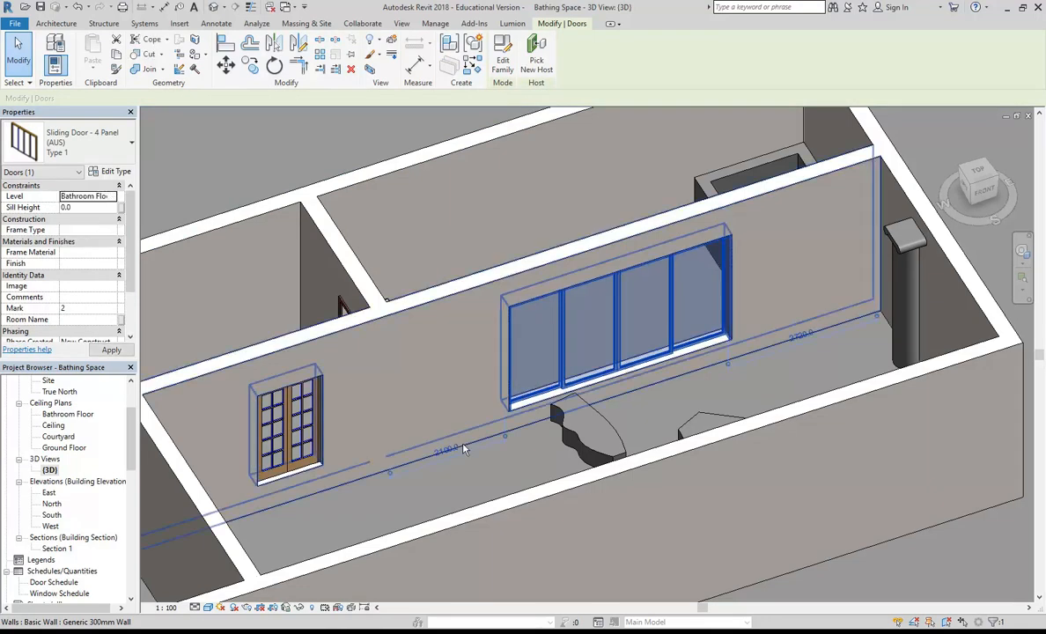
middle_click_drag(487, 327, 473, 279, "shift")
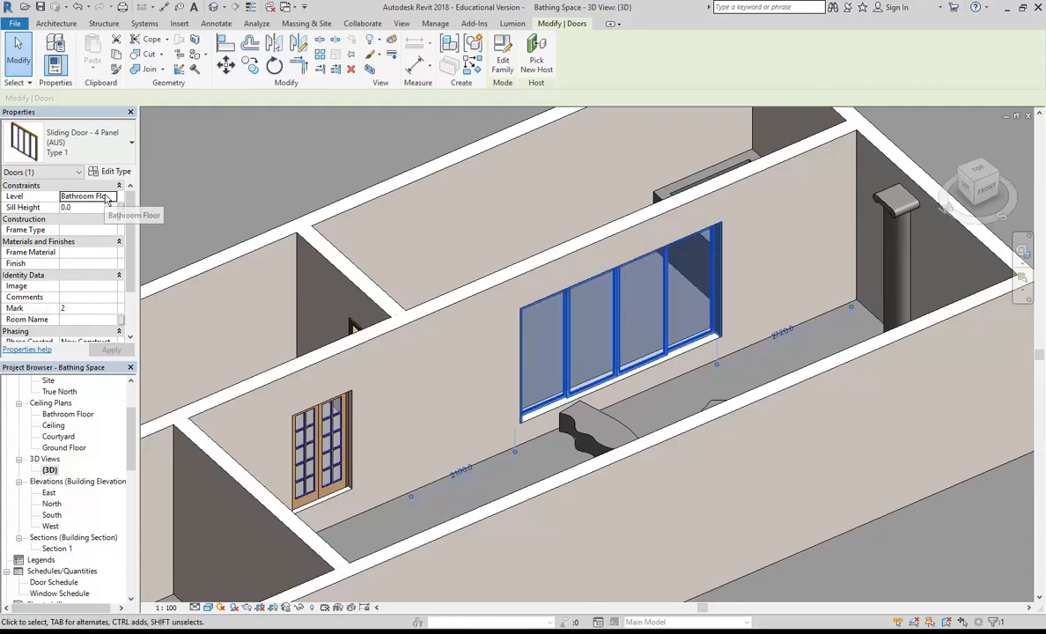
key("Escape")
middle_click_drag(441, 218, 517, 242, "shift")
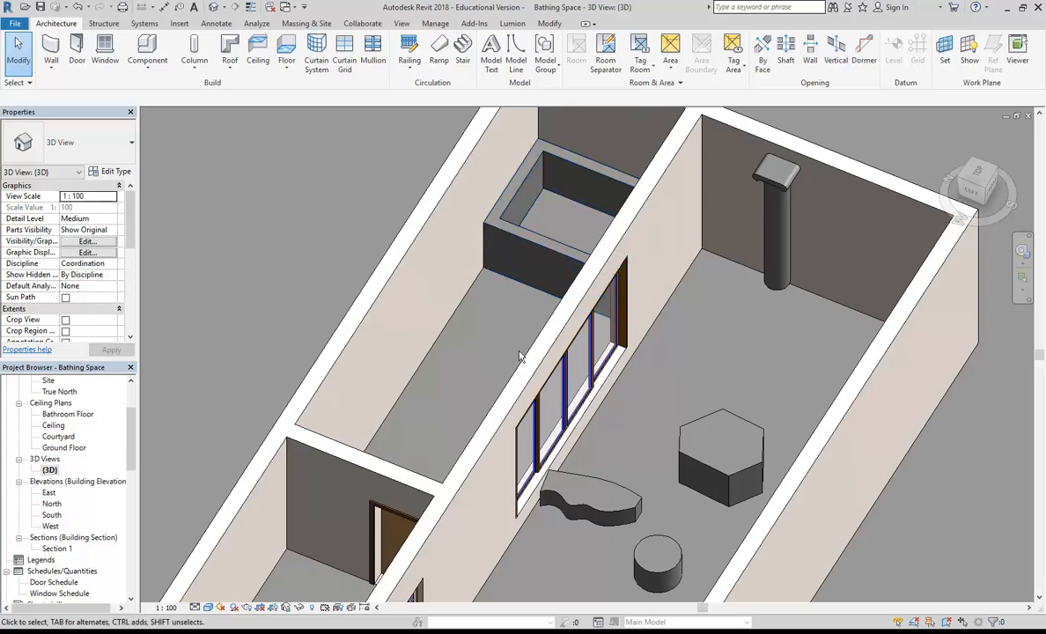
middle_click_drag(498, 352, 403, 350, "shift")
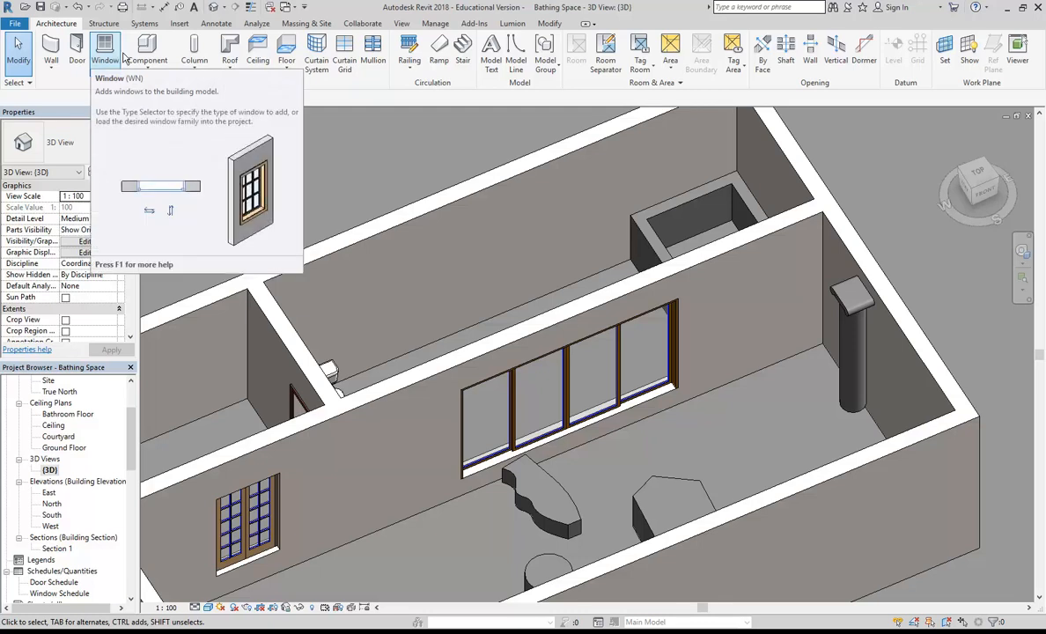
left_click(129, 69)
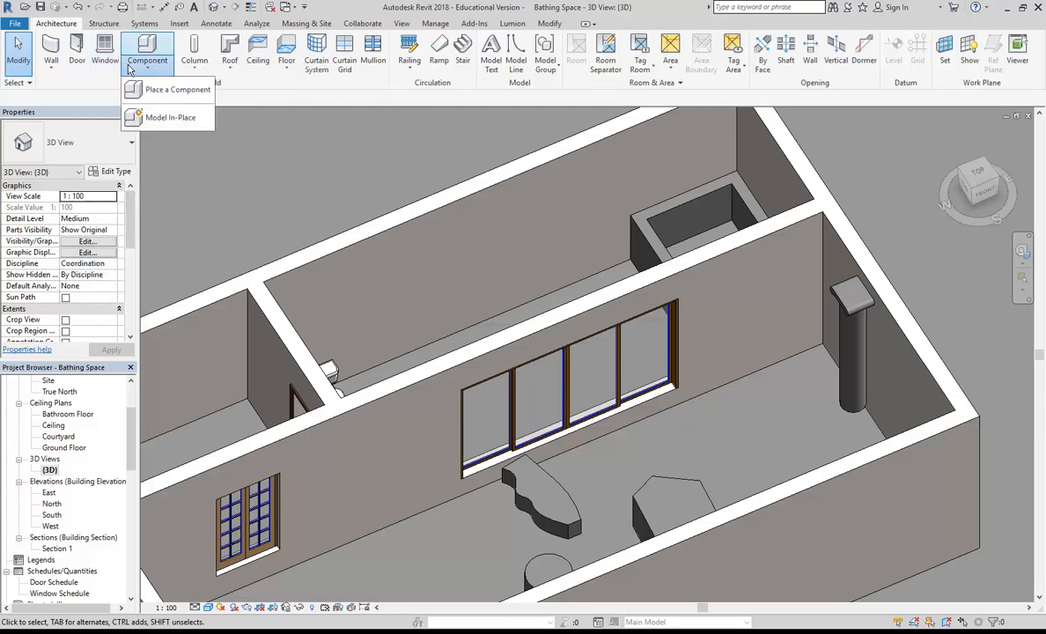
left_click(145, 90)
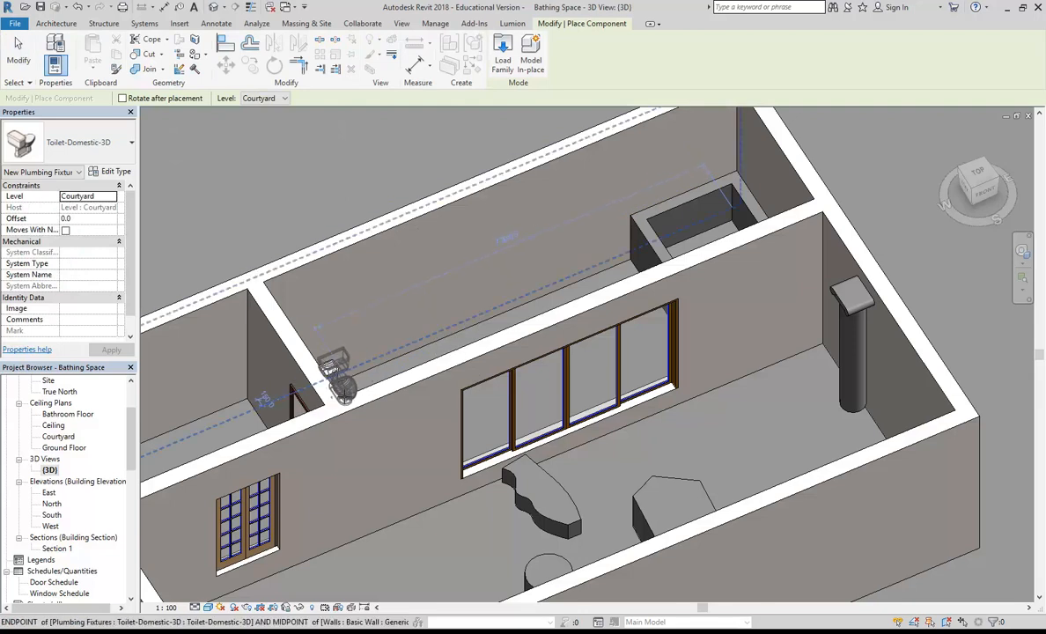
left_click(339, 389)
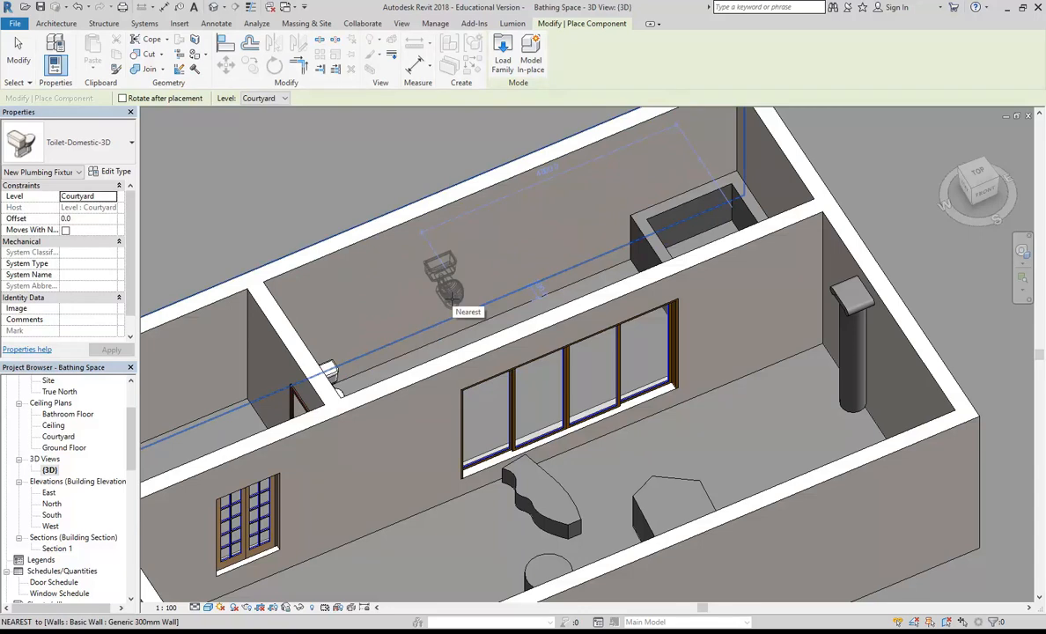
key("Escape")
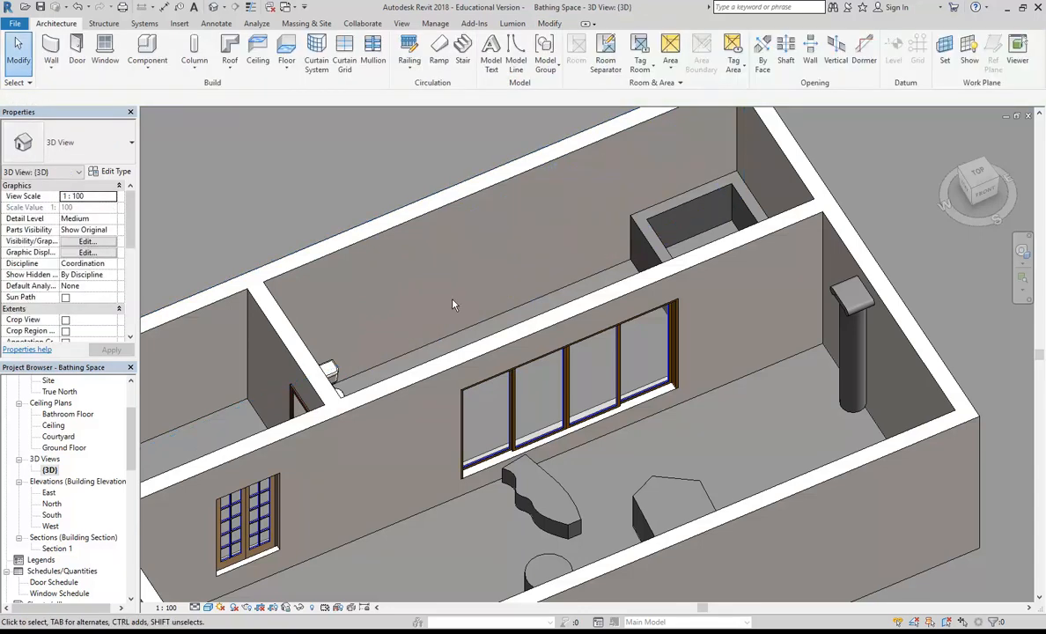